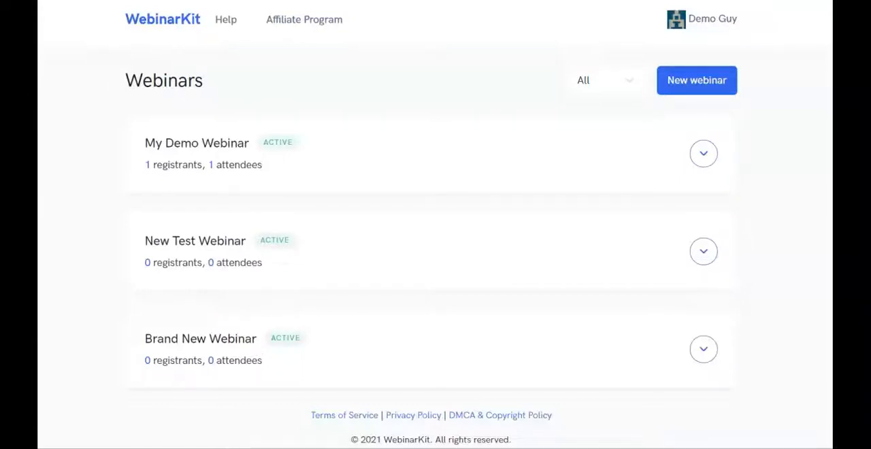
Step: View the registration, watch room and control room links of My Demo Webinar, then close them
{"action": "left_click", "coordinate": [701, 151]}
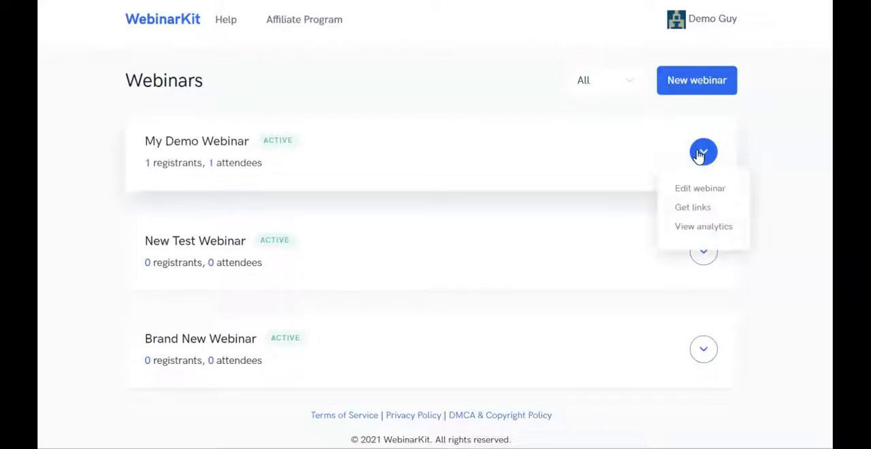
{"action": "left_click", "coordinate": [702, 209]}
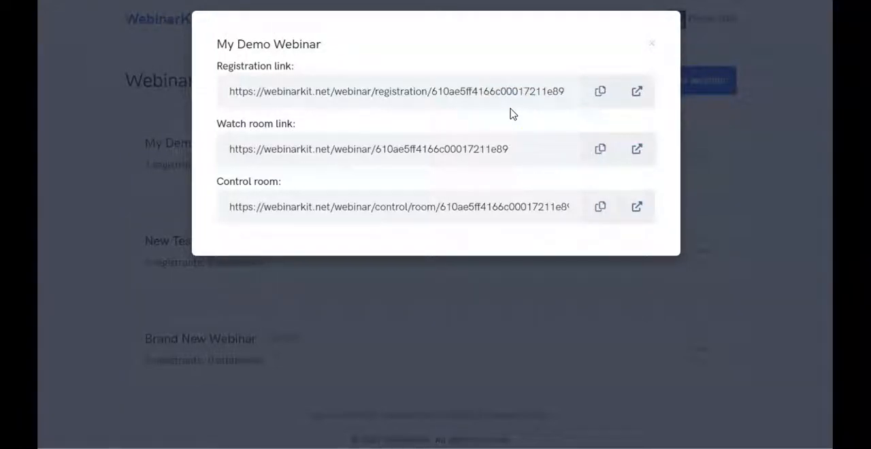
{"action": "left_click", "coordinate": [651, 43]}
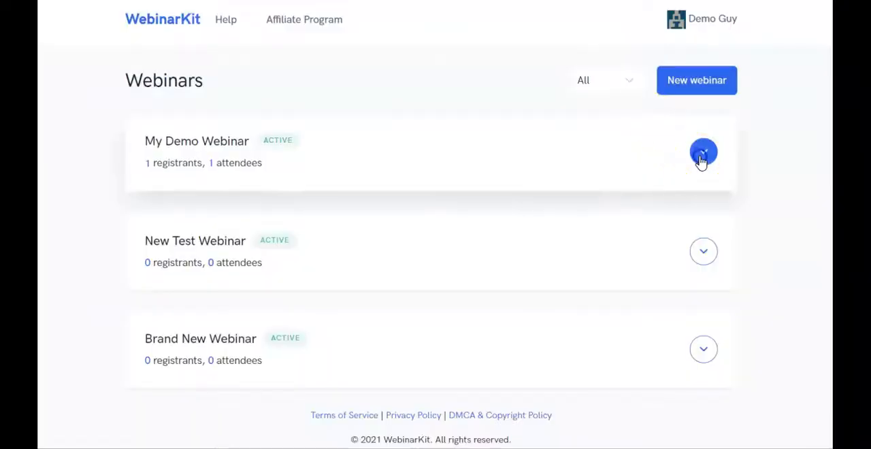
Step: Review the analytics of My Demo Webinar from drop-out times to the registrants table, and return to the webinar list
{"action": "left_click", "coordinate": [703, 162]}
{"action": "left_click", "coordinate": [710, 235]}
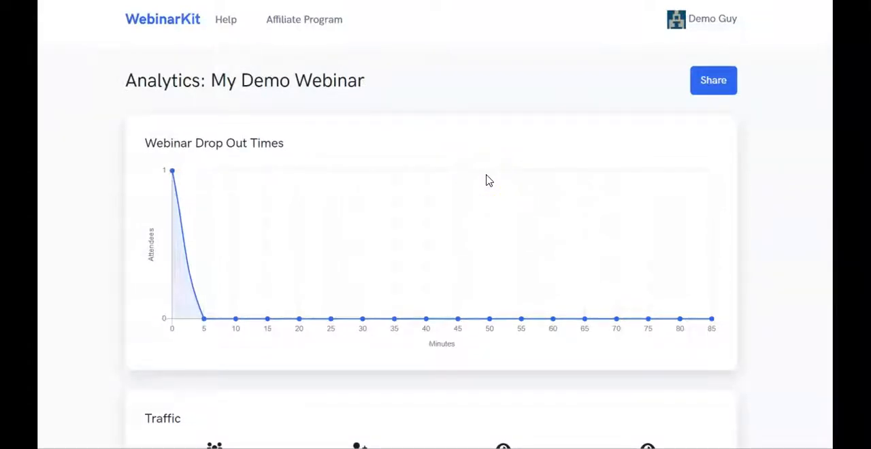
{"action": "left_click", "coordinate": [498, 202]}
{"action": "scroll", "coordinate": [499, 202], "scroll_direction": "down", "scroll_amount": 7}
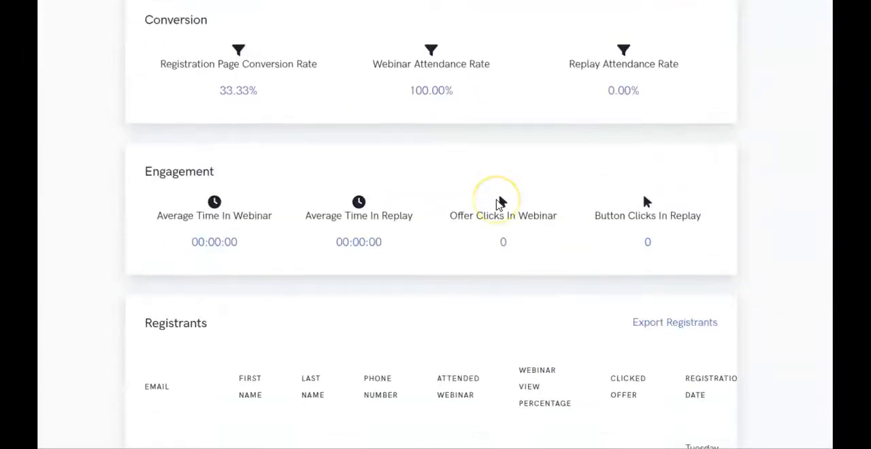
{"action": "scroll", "coordinate": [498, 203], "scroll_direction": "down", "scroll_amount": 3}
{"action": "scroll", "coordinate": [497, 205], "scroll_direction": "up", "scroll_amount": 10}
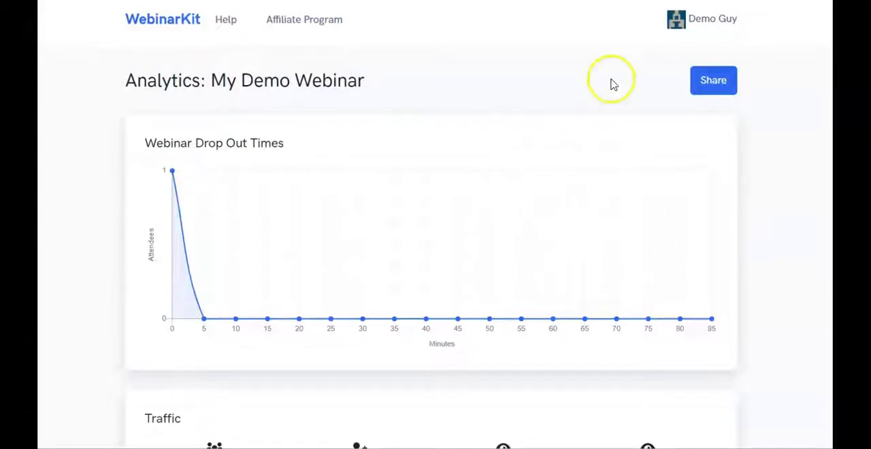
{"action": "left_click", "coordinate": [665, 30]}
{"action": "left_click", "coordinate": [665, 61]}
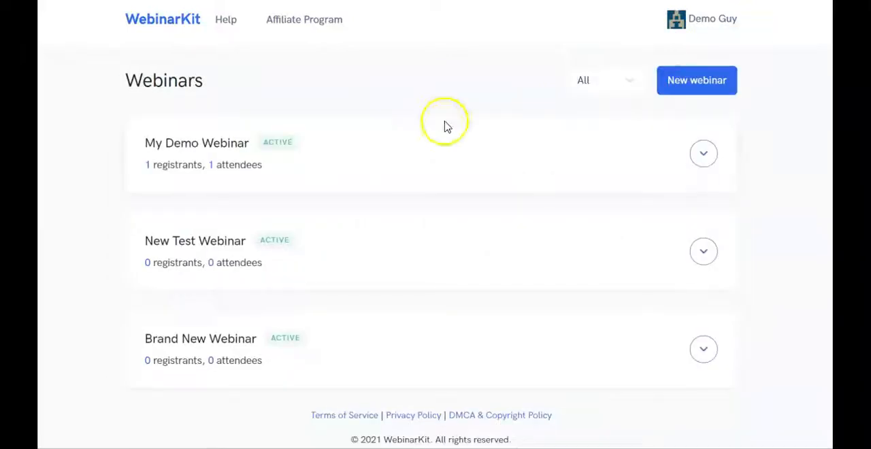
Step: View the edit page of My Demo Webinar and return to the webinar list
{"action": "left_click", "coordinate": [702, 166]}
{"action": "left_click", "coordinate": [697, 189]}
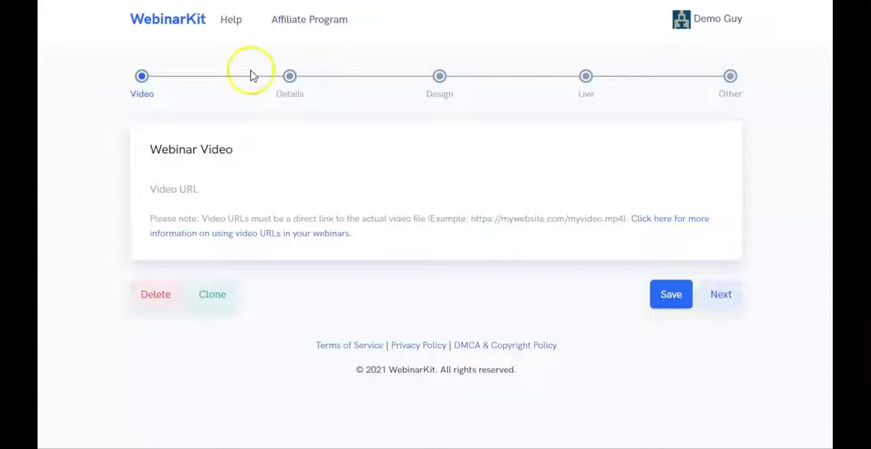
{"action": "left_click", "coordinate": [738, 22]}
{"action": "left_click", "coordinate": [683, 57]}
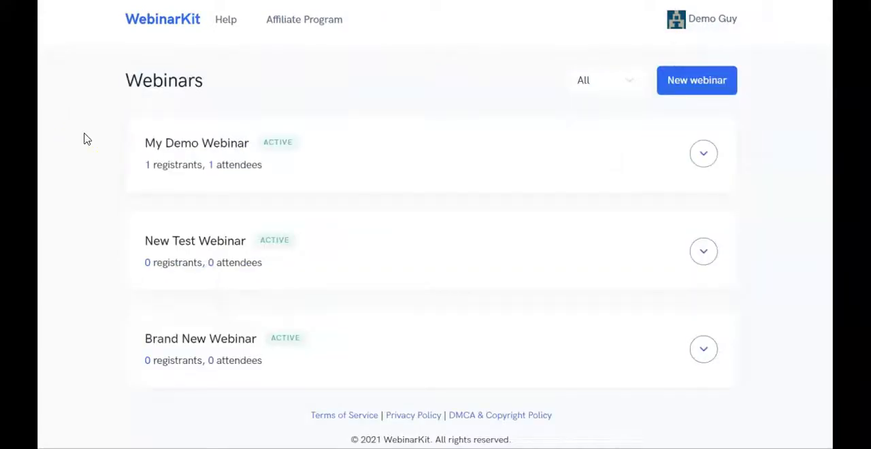
Step: Get the links of New Test Webinar and look through its registration page
{"action": "left_click", "coordinate": [704, 250]}
{"action": "left_click", "coordinate": [694, 306]}
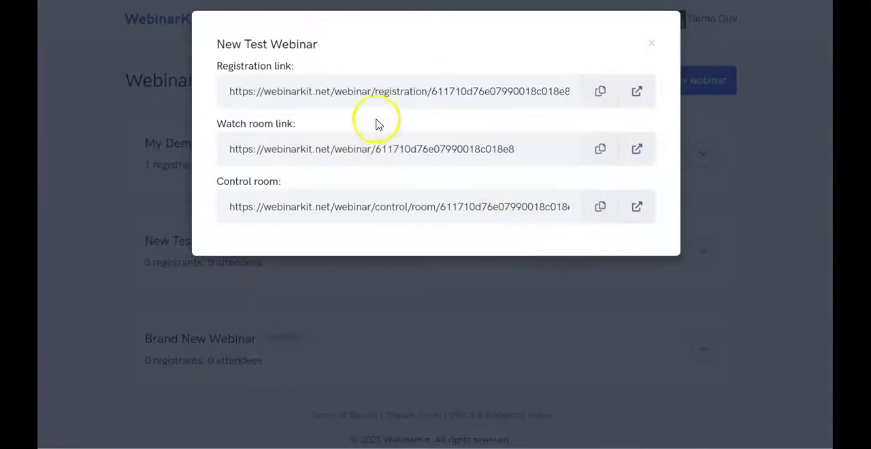
{"action": "left_click", "coordinate": [638, 97]}
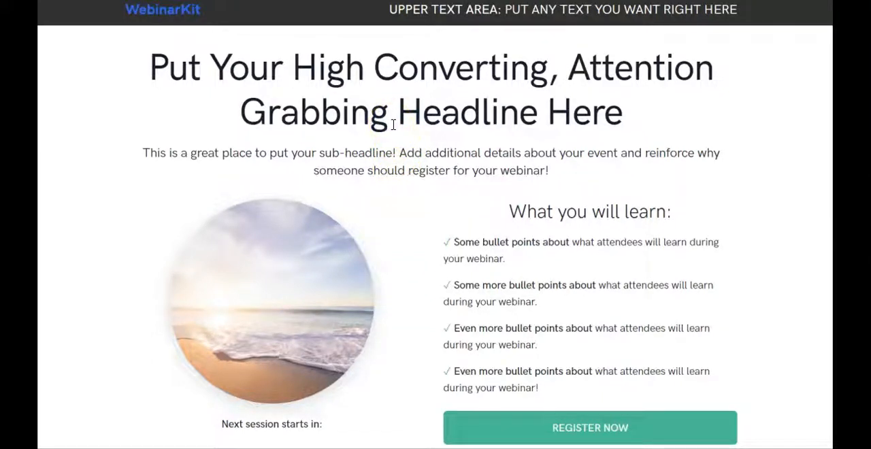
{"action": "left_click", "coordinate": [408, 139]}
{"action": "scroll", "coordinate": [408, 141], "scroll_direction": "down", "scroll_amount": 1}
{"action": "scroll", "coordinate": [408, 140], "scroll_direction": "up", "scroll_amount": 1}
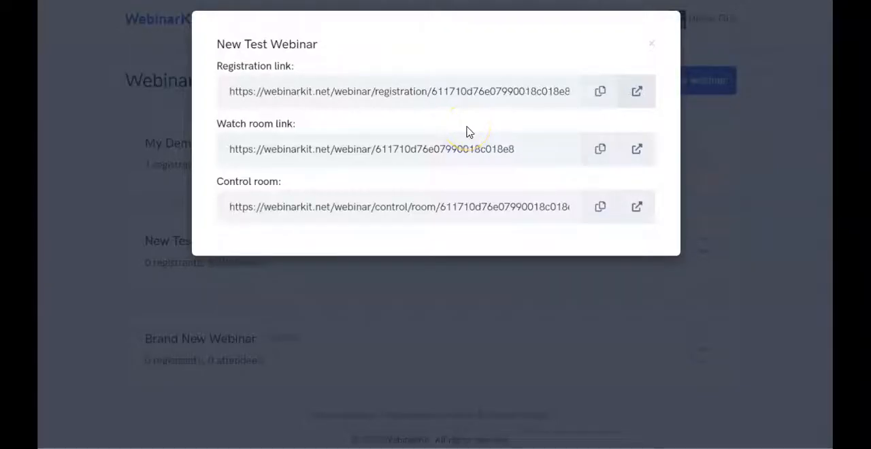
Step: Inspect the watch room of New Test Webinar, including its video area and question form
{"action": "left_click", "coordinate": [633, 149]}
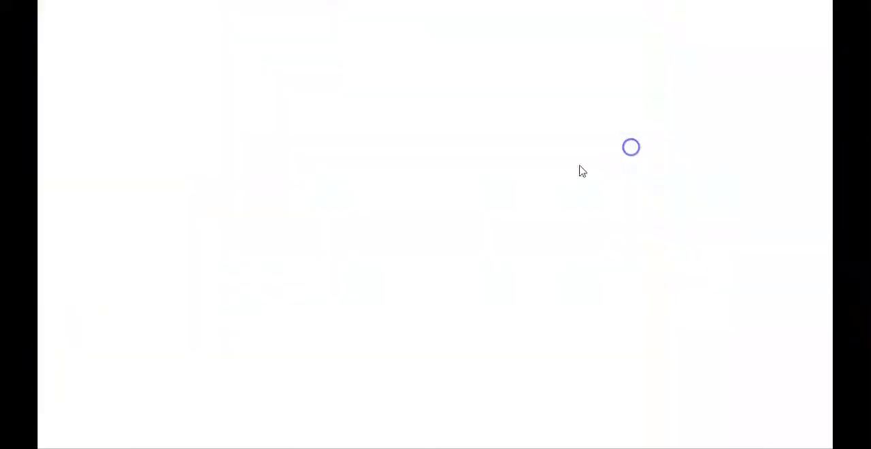
{"action": "left_click", "coordinate": [371, 164]}
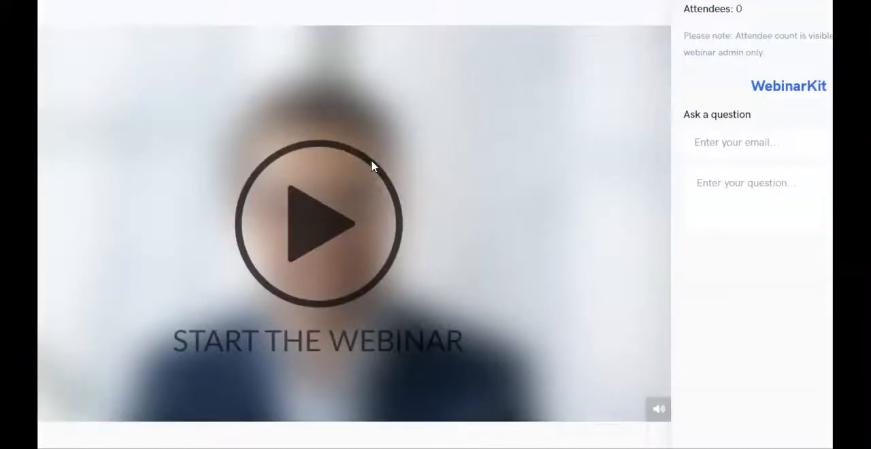
{"action": "left_click", "coordinate": [270, 127]}
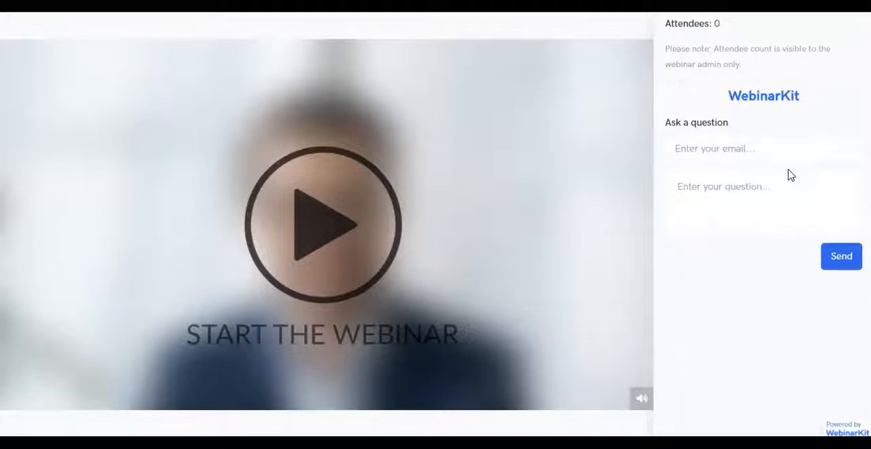
{"action": "left_click", "coordinate": [734, 160]}
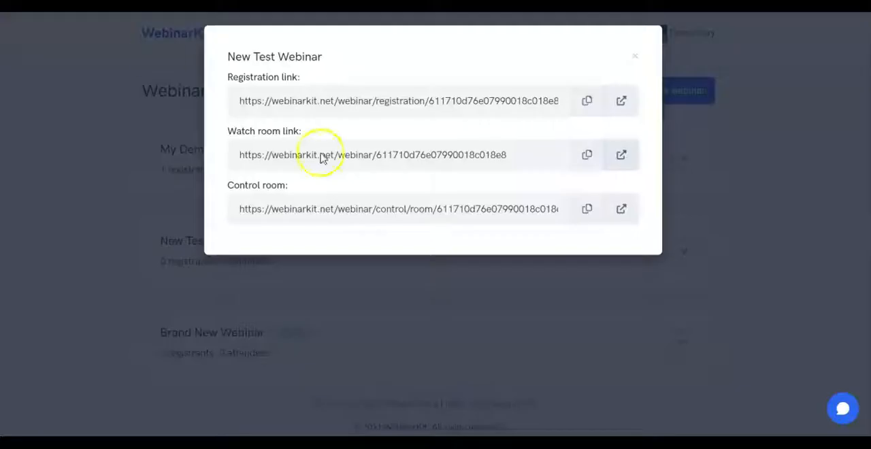
Step: Open the control room of New Test Webinar, then close its links
{"action": "left_click", "coordinate": [622, 209]}
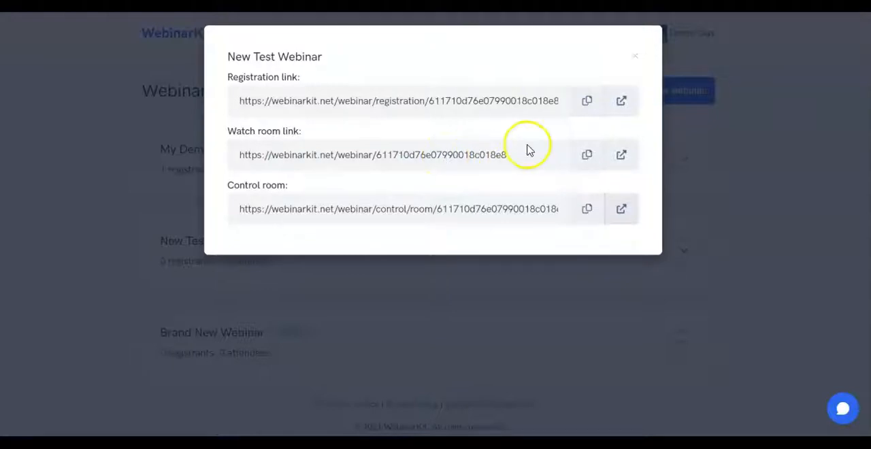
{"action": "left_click", "coordinate": [634, 57]}
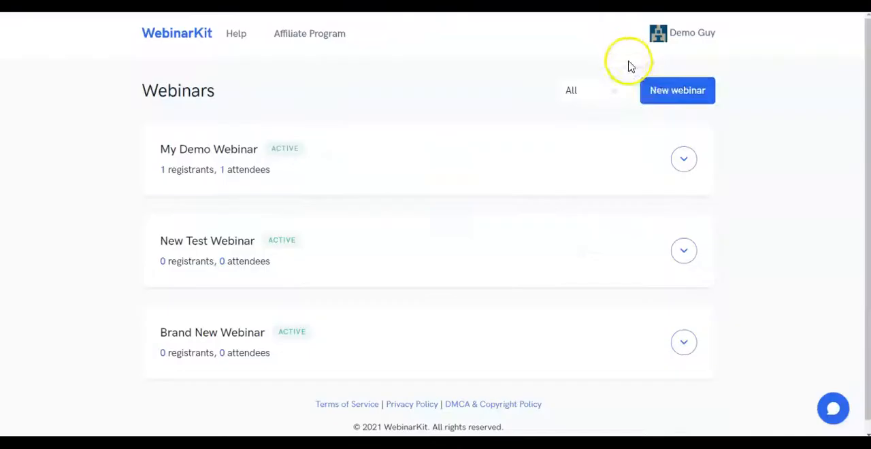
Step: Create a new webinar and continue past the video stage to Details, leaving the video URL empty
{"action": "left_click", "coordinate": [678, 95]}
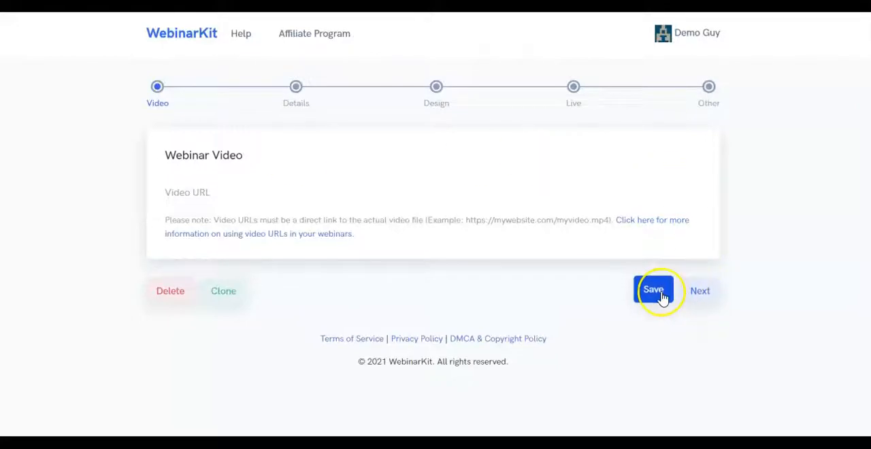
{"action": "left_click", "coordinate": [690, 294]}
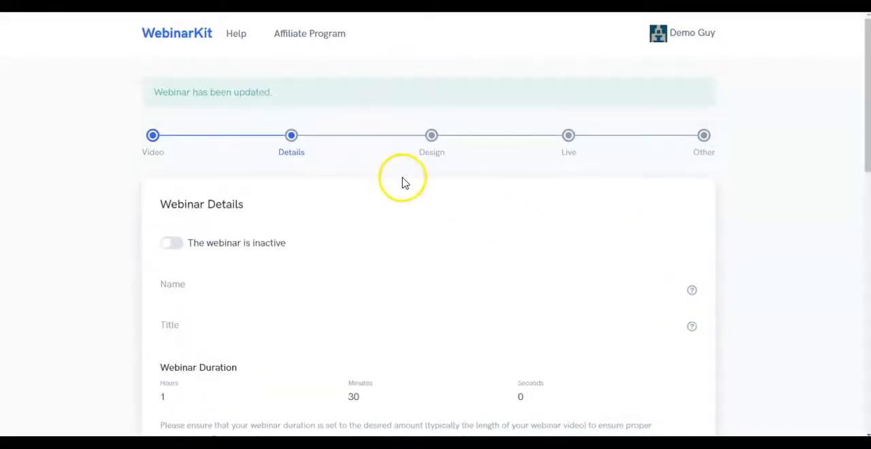
Step: Examine the new webinar's activation toggle, name, title, duration, brand image and presenter settings
{"action": "scroll", "coordinate": [405, 181], "scroll_direction": "down", "scroll_amount": 2}
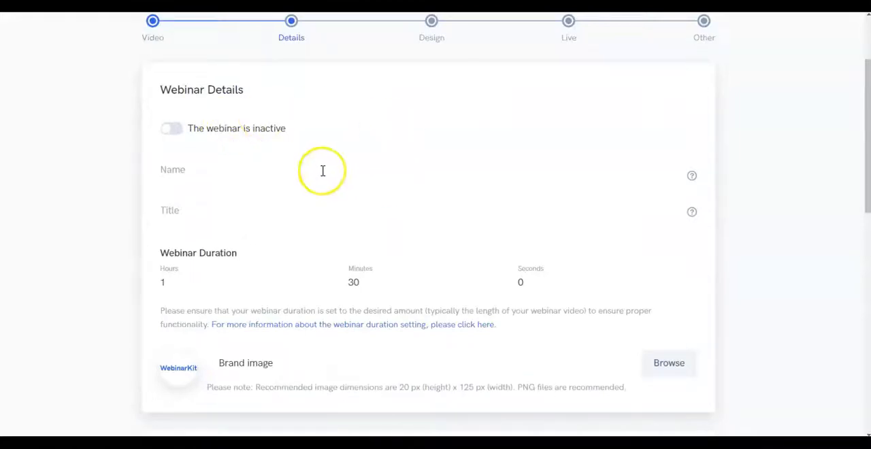
{"action": "left_click", "coordinate": [170, 130]}
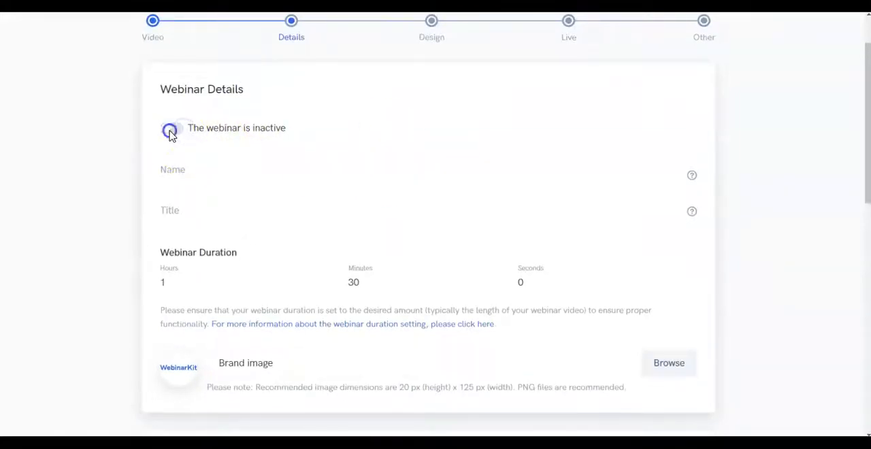
{"action": "left_click", "coordinate": [171, 132]}
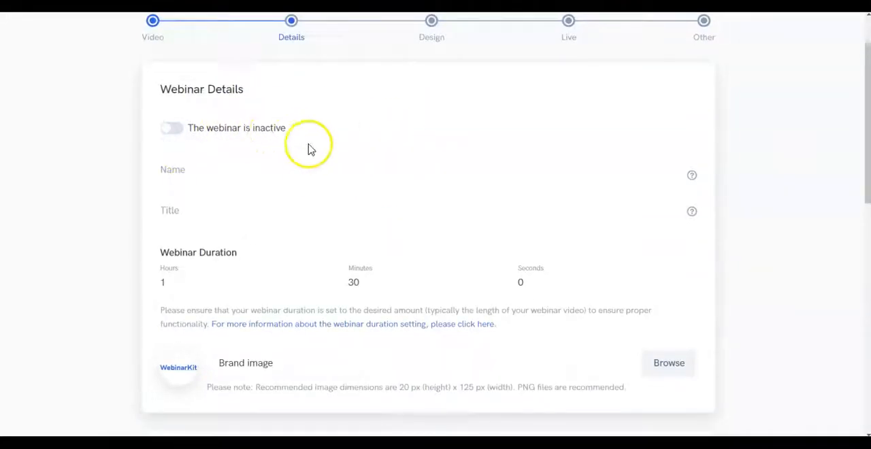
{"action": "mouse_move", "coordinate": [695, 180]}
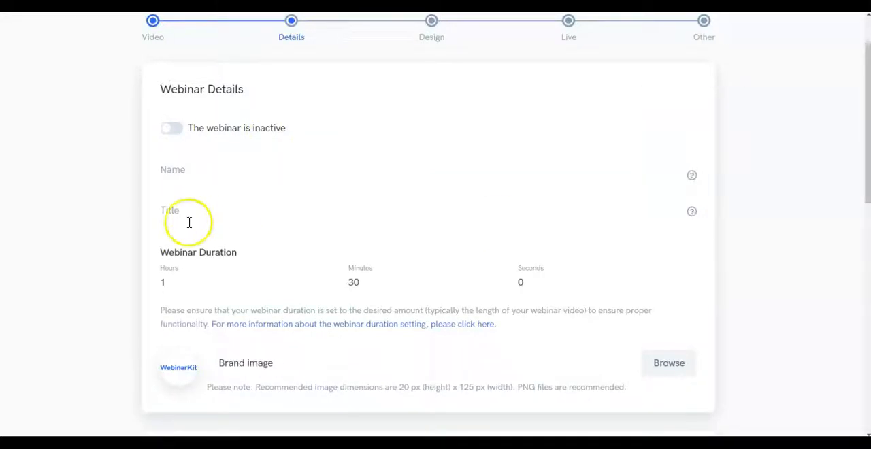
{"action": "scroll", "coordinate": [224, 112], "scroll_direction": "down", "scroll_amount": 1}
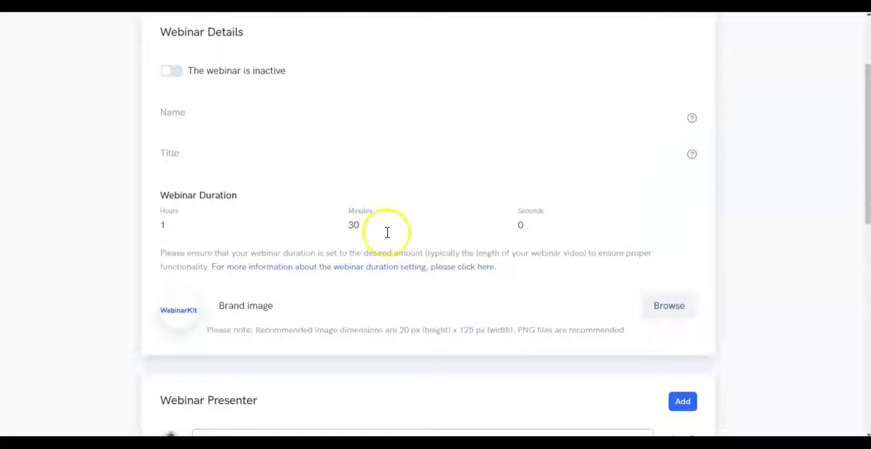
{"action": "scroll", "coordinate": [286, 211], "scroll_direction": "down", "scroll_amount": 2}
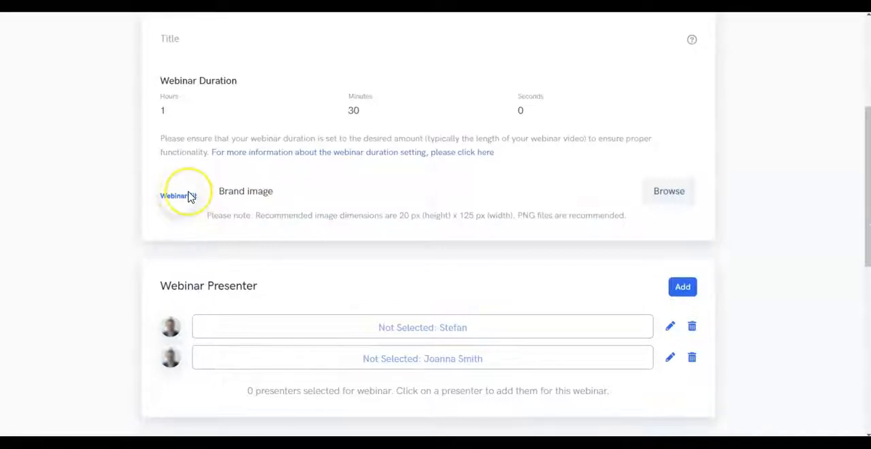
{"action": "scroll", "coordinate": [204, 184], "scroll_direction": "down", "scroll_amount": 2}
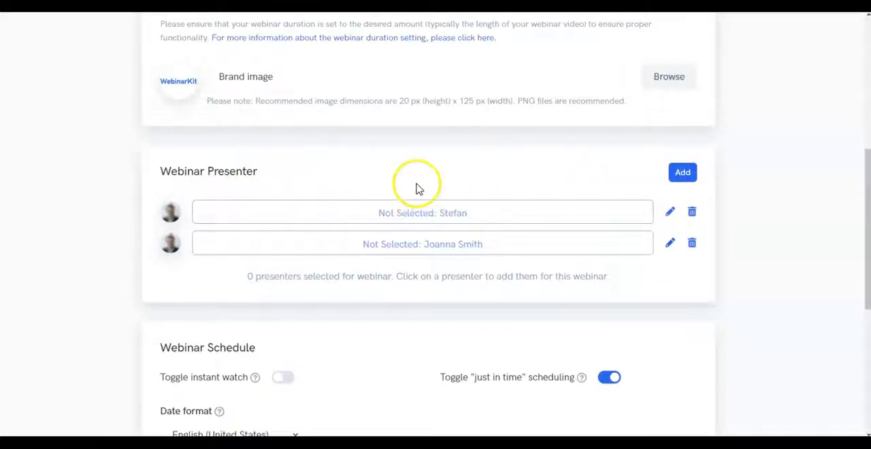
{"action": "scroll", "coordinate": [414, 170], "scroll_direction": "down", "scroll_amount": 3}
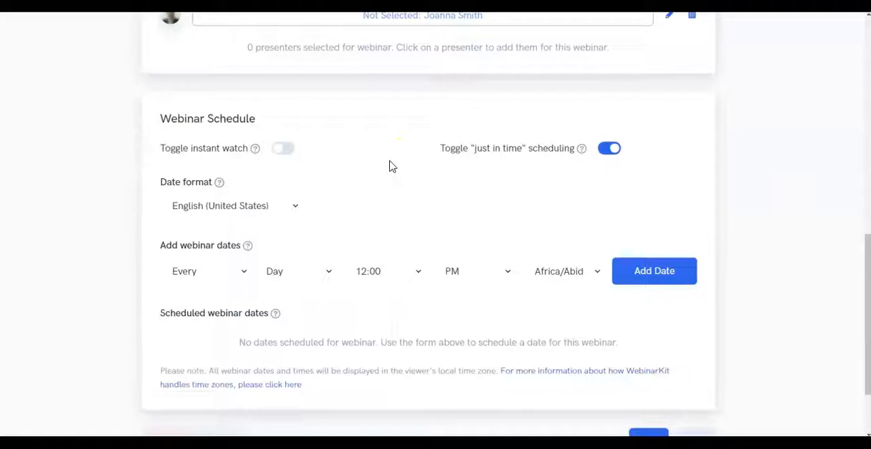
Step: Enable instant watch in the webinar schedule, read its explanation, and disable it again
{"action": "left_click", "coordinate": [284, 149]}
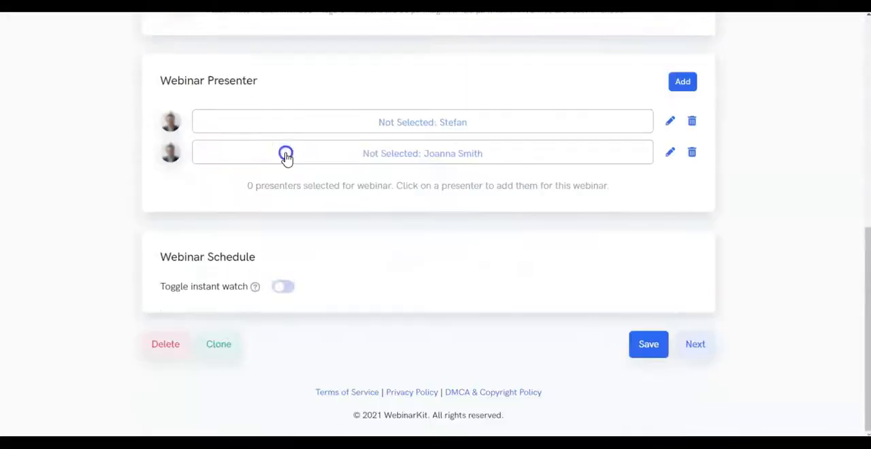
{"action": "mouse_move", "coordinate": [256, 288]}
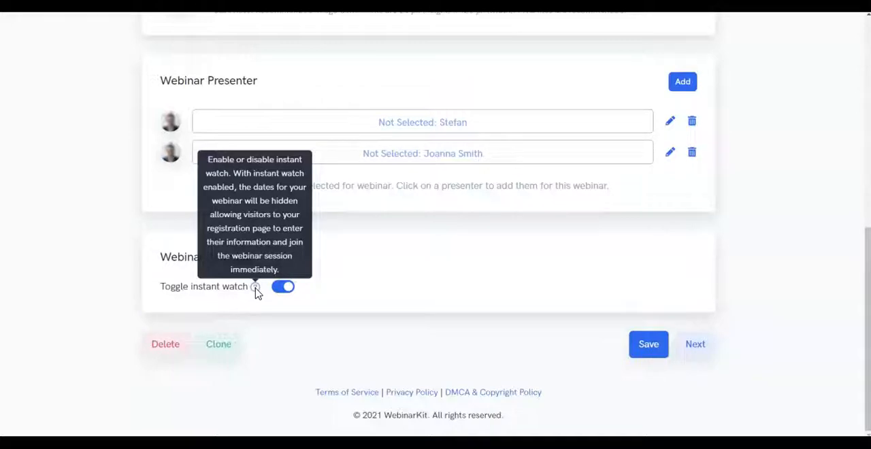
{"action": "left_click", "coordinate": [276, 286]}
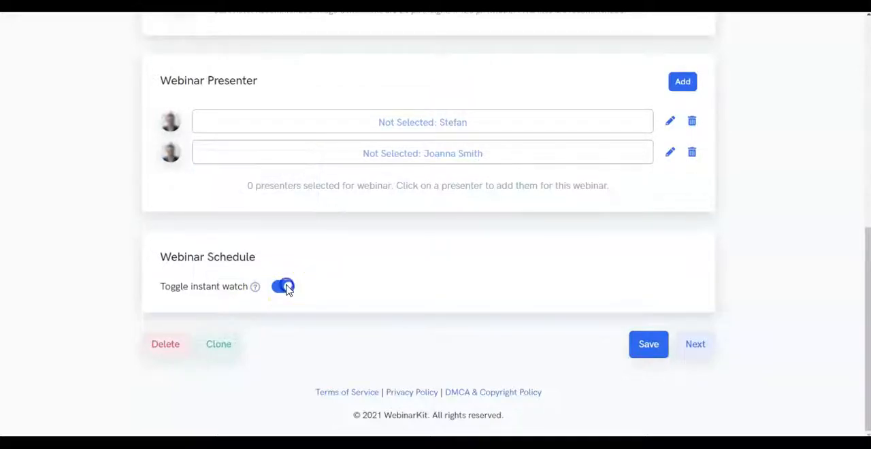
Step: Read the explanation of "just in time" scheduling and look through the available date formats
{"action": "scroll", "coordinate": [607, 185], "scroll_direction": "down", "scroll_amount": 2}
{"action": "mouse_move", "coordinate": [583, 176]}
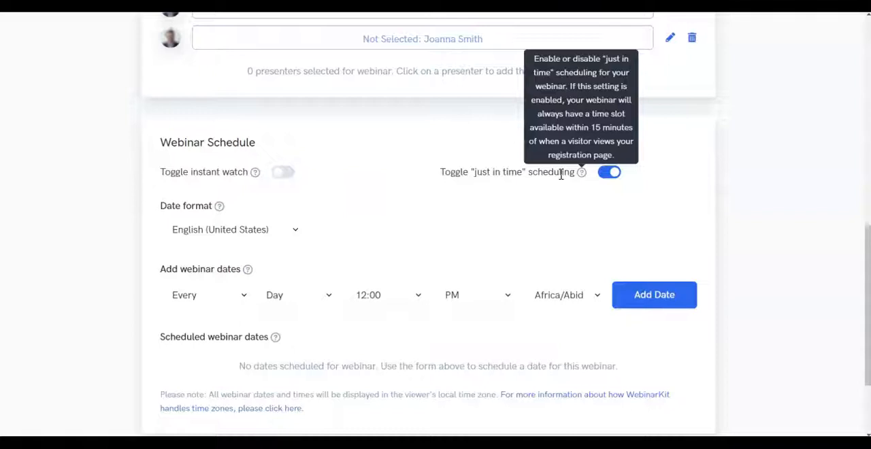
{"action": "left_click", "coordinate": [233, 232]}
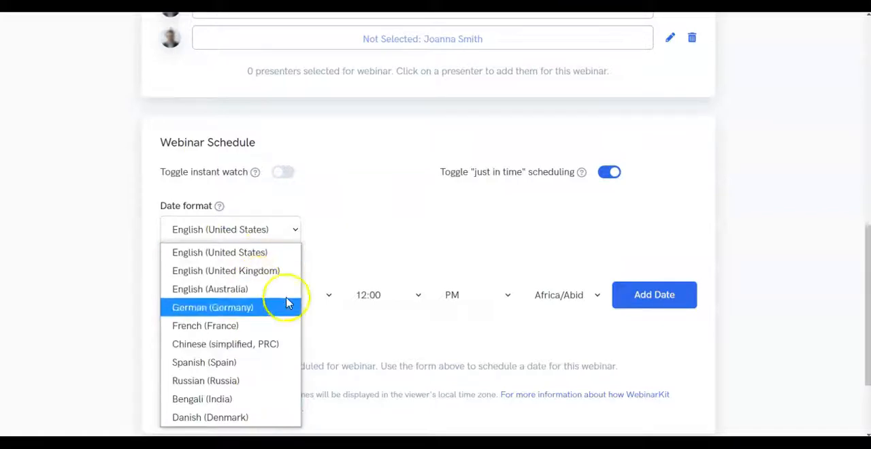
{"action": "scroll", "coordinate": [356, 247], "scroll_direction": "down", "scroll_amount": 1}
Step: Add a recurring webinar date for every Wednesday at 3:00 PM in the America/New_York time zone
{"action": "mouse_move", "coordinate": [249, 214]}
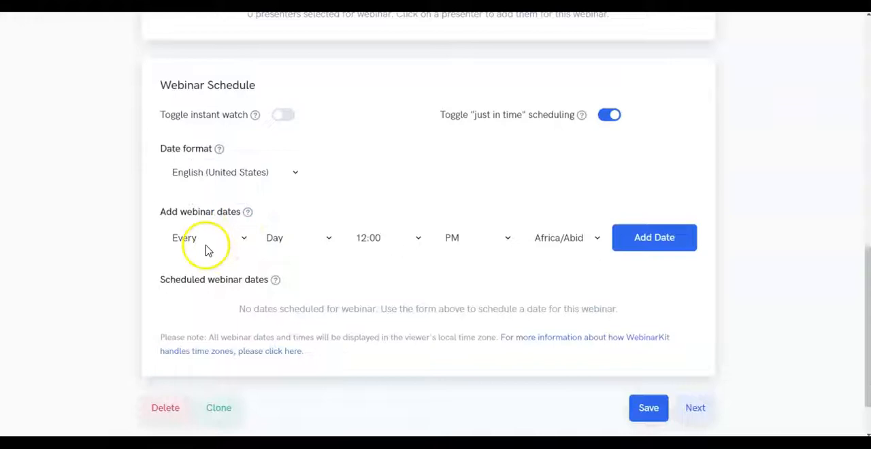
{"action": "left_click", "coordinate": [283, 238]}
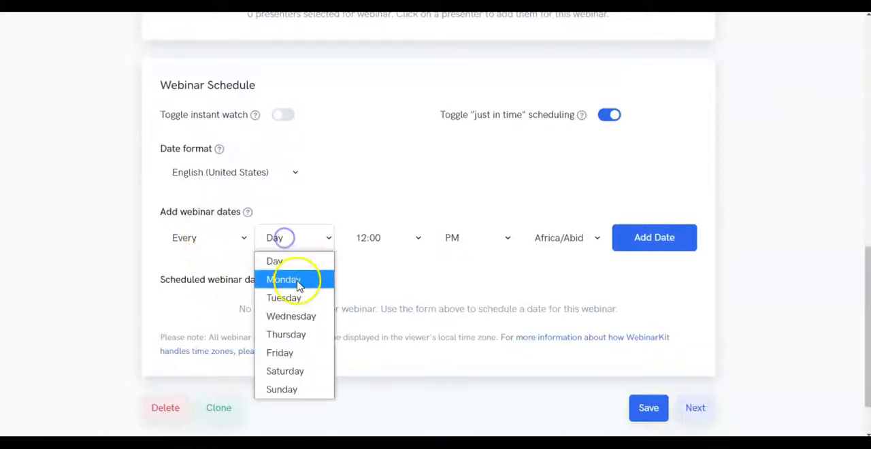
{"action": "left_click", "coordinate": [292, 314]}
{"action": "left_click", "coordinate": [382, 238]}
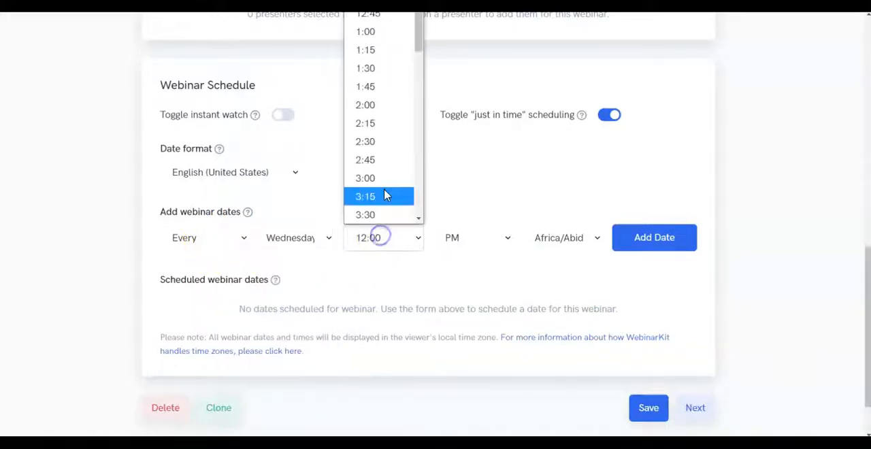
{"action": "left_click", "coordinate": [381, 183]}
{"action": "left_click", "coordinate": [577, 237]}
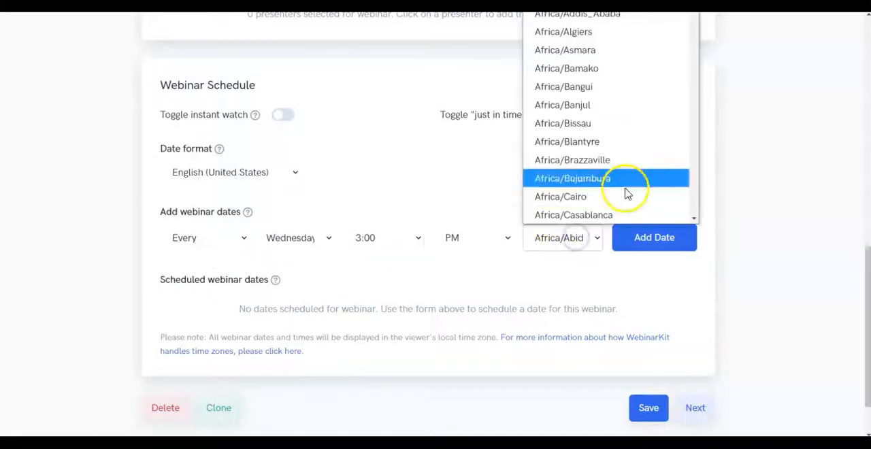
{"action": "left_click_drag", "start_coordinate": [696, 24], "coordinate": [696, 95]}
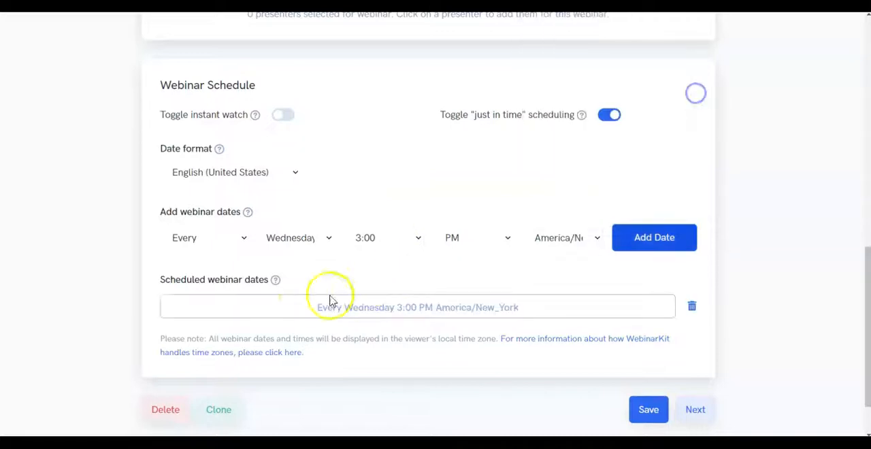
{"action": "mouse_move", "coordinate": [275, 281]}
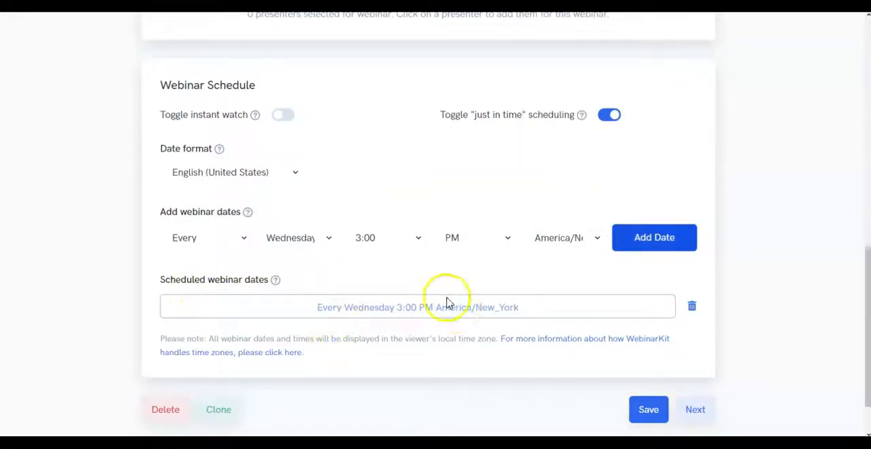
Step: Replace the recurring webinar date with a one-time session on 10/20/2021 at 9:00 PM
{"action": "left_click", "coordinate": [704, 308]}
{"action": "left_click", "coordinate": [213, 234]}
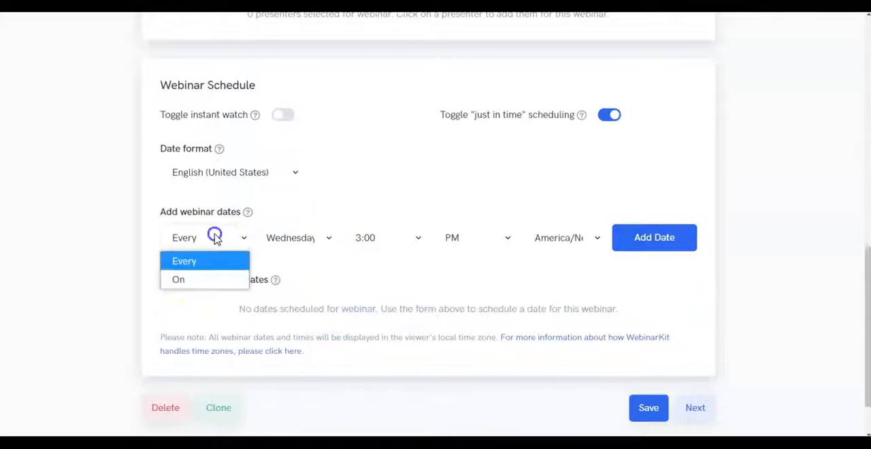
{"action": "left_click", "coordinate": [200, 280]}
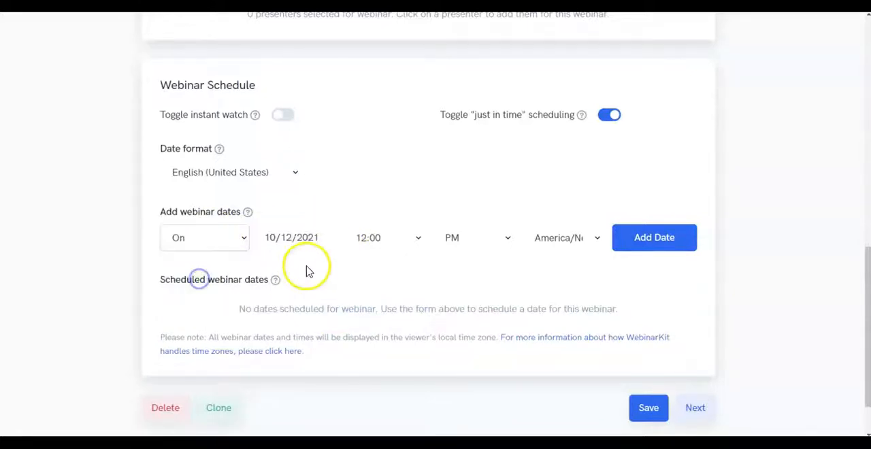
{"action": "left_click", "coordinate": [393, 235]}
{"action": "scroll", "coordinate": [395, 210], "scroll_direction": "down", "scroll_amount": 5}
{"action": "left_click", "coordinate": [390, 175]}
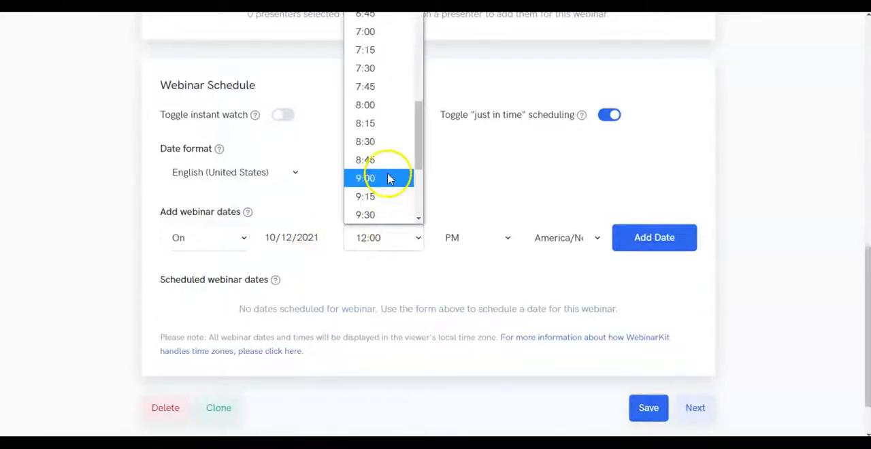
{"action": "left_click", "coordinate": [294, 240]}
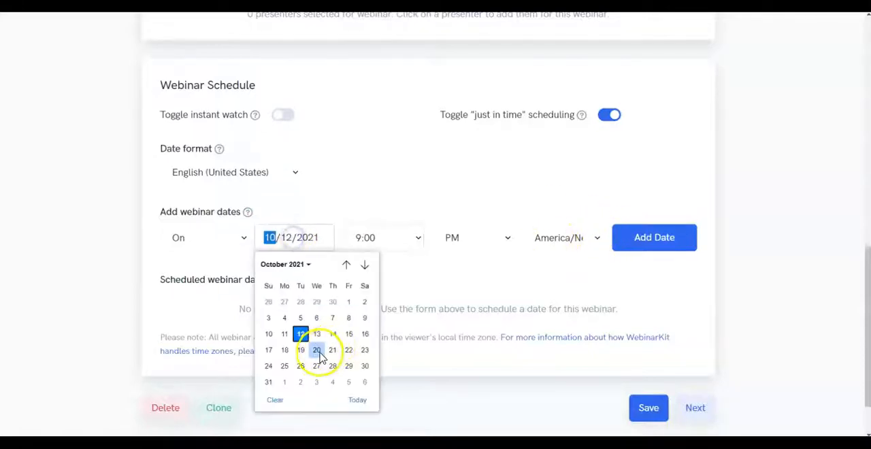
{"action": "left_click", "coordinate": [317, 352]}
{"action": "left_click", "coordinate": [644, 236]}
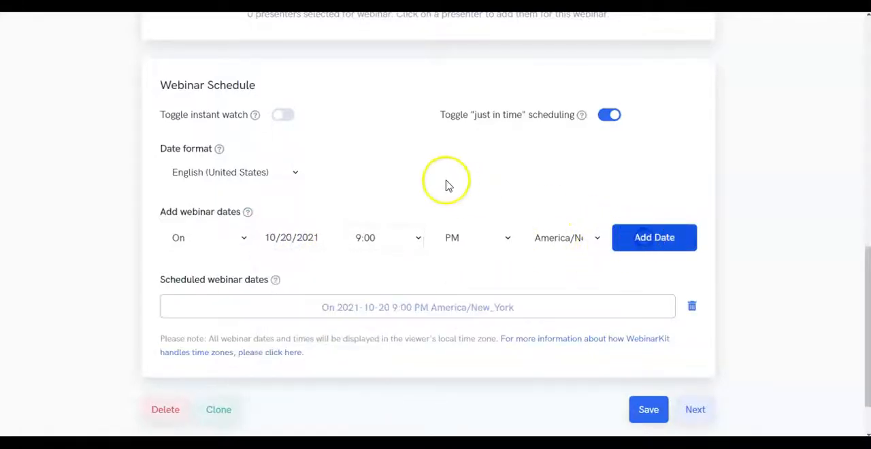
Step: Schedule a second session on 10/20/2021 at 11:00 PM
{"action": "left_click", "coordinate": [372, 244]}
{"action": "scroll", "coordinate": [375, 179], "scroll_direction": "down", "scroll_amount": 4}
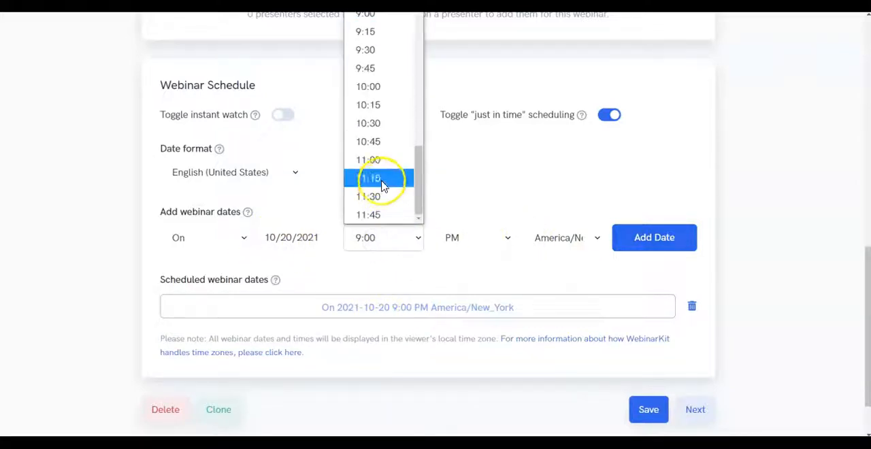
{"action": "left_click", "coordinate": [382, 168]}
{"action": "left_click", "coordinate": [636, 239]}
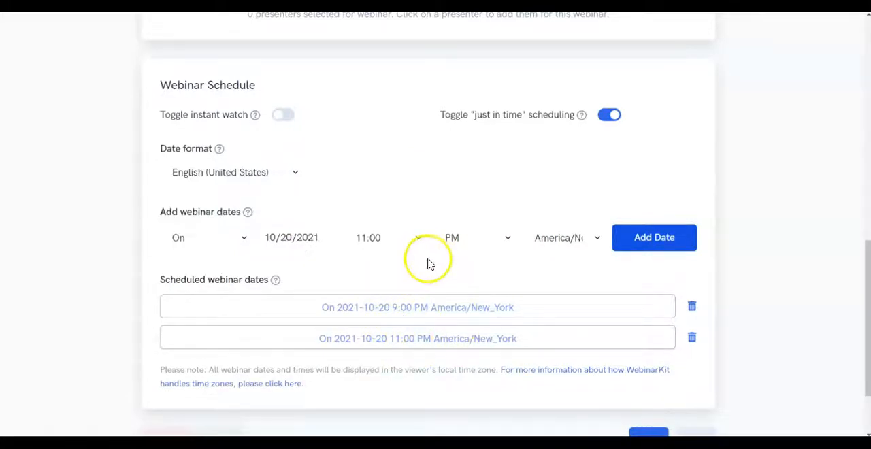
Step: Save the webinar details and continue to the Design stage
{"action": "scroll", "coordinate": [429, 264], "scroll_direction": "down", "scroll_amount": 3}
{"action": "left_click", "coordinate": [645, 345]}
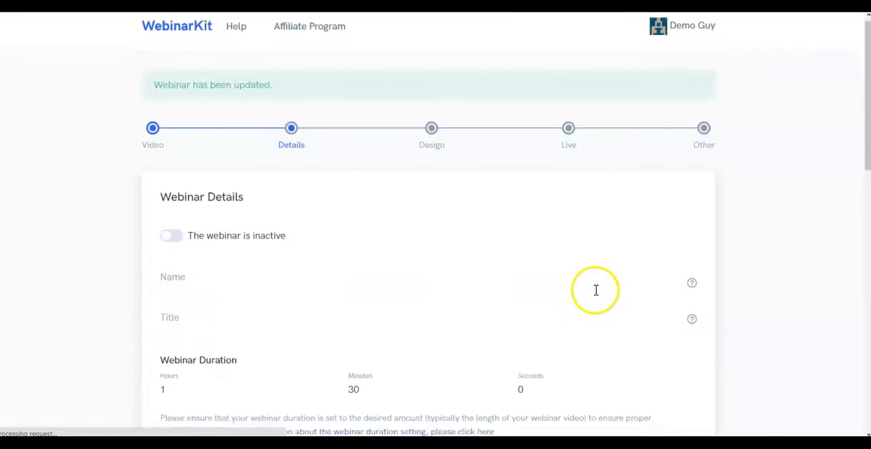
{"action": "left_click", "coordinate": [696, 344]}
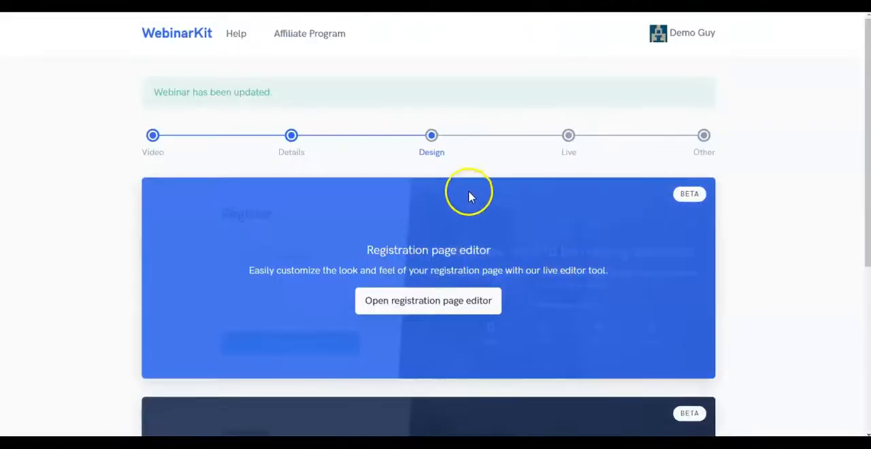
Step: Look over the registration and thank you page editor options, and open the registration page editor
{"action": "scroll", "coordinate": [472, 184], "scroll_direction": "down", "scroll_amount": 4}
{"action": "scroll", "coordinate": [473, 185], "scroll_direction": "up", "scroll_amount": 3}
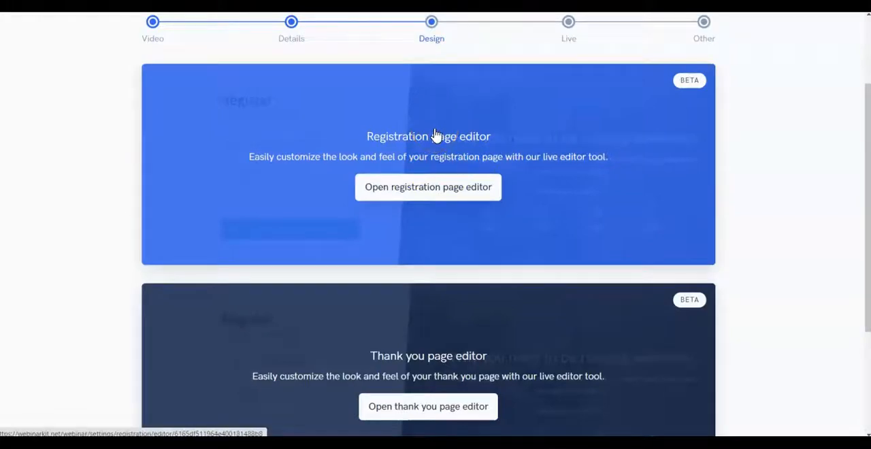
{"action": "left_click", "coordinate": [438, 181]}
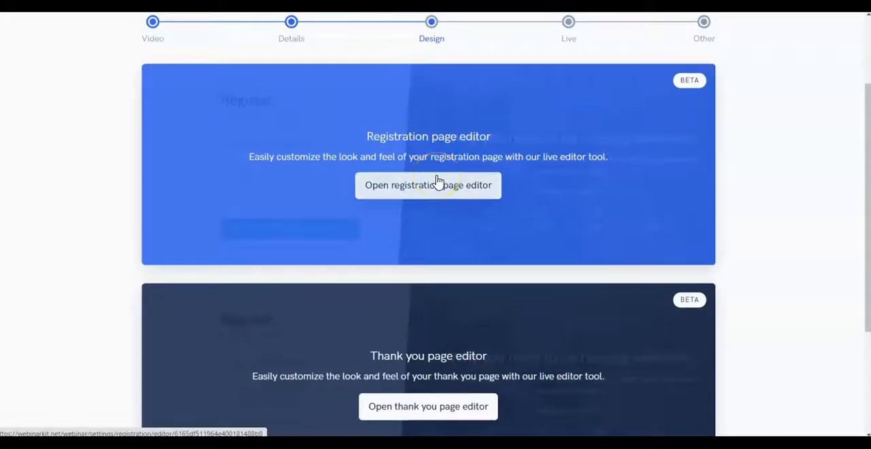
{"action": "scroll", "coordinate": [480, 256], "scroll_direction": "down", "scroll_amount": 1}
{"action": "left_click", "coordinate": [429, 346]}
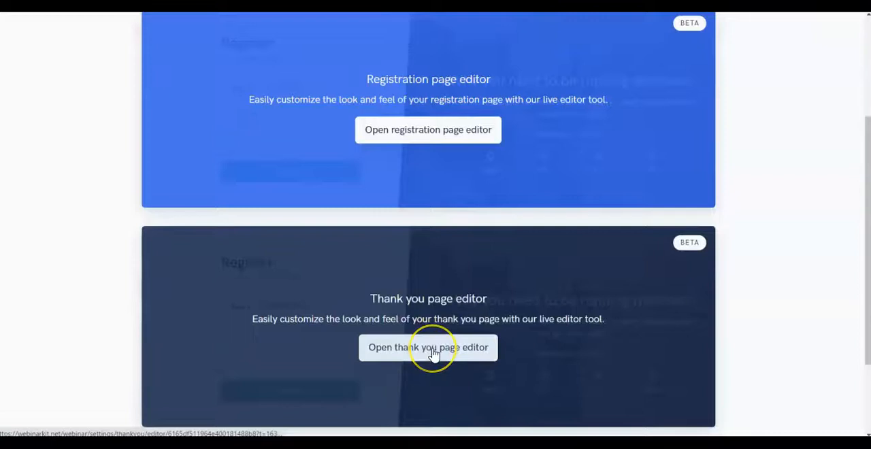
{"action": "scroll", "coordinate": [418, 251], "scroll_direction": "up", "scroll_amount": 1}
{"action": "left_click", "coordinate": [425, 188]}
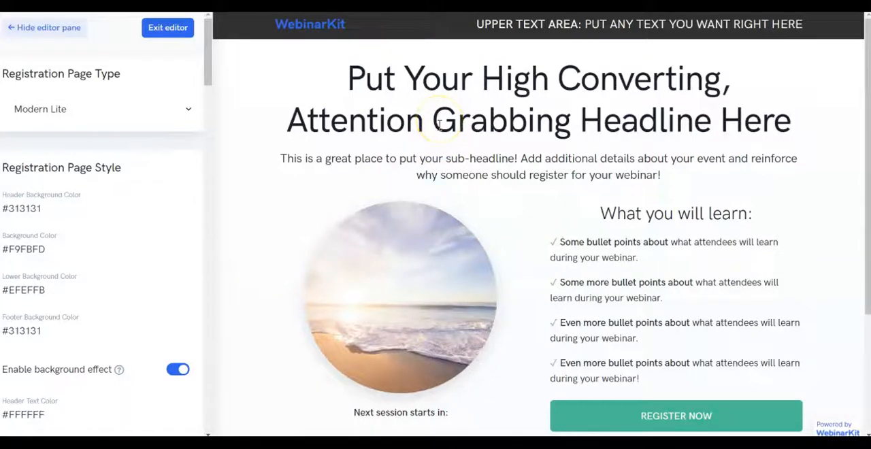
Step: Review the default registration page, switch its type to Simple, and look through the style and content settings
{"action": "scroll", "coordinate": [480, 150], "scroll_direction": "down", "scroll_amount": 2}
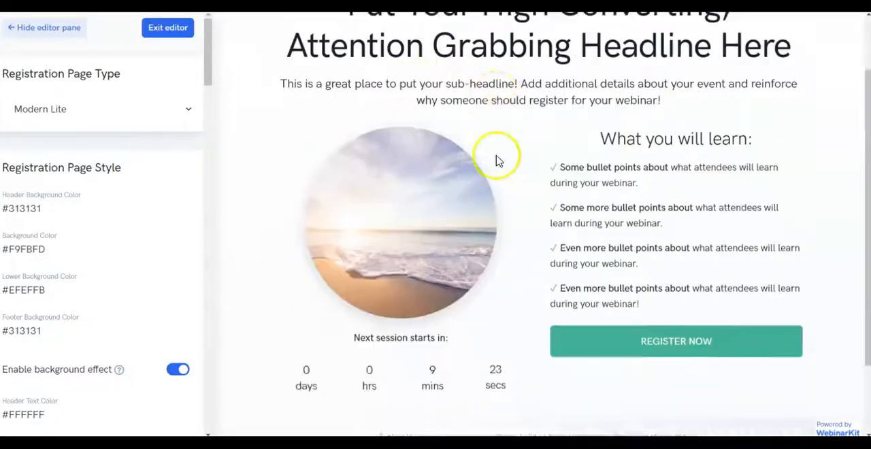
{"action": "scroll", "coordinate": [496, 159], "scroll_direction": "up", "scroll_amount": 2}
{"action": "left_click", "coordinate": [91, 105]}
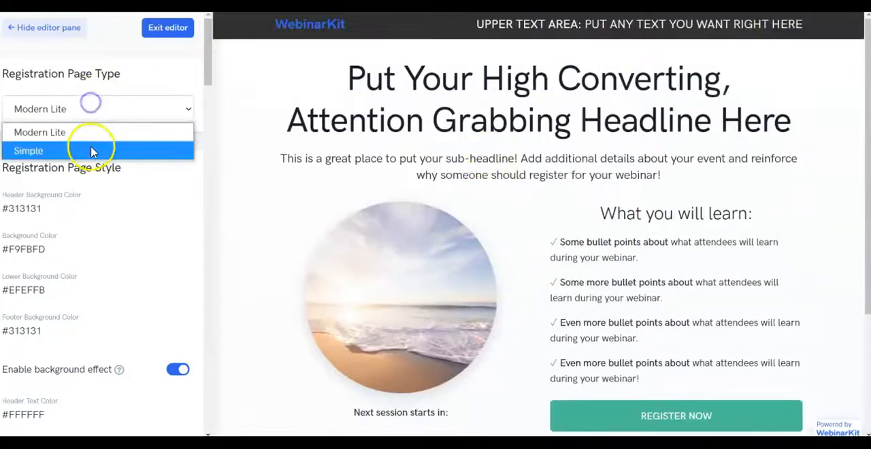
{"action": "left_click", "coordinate": [92, 147]}
{"action": "scroll", "coordinate": [95, 201], "scroll_direction": "down", "scroll_amount": 10}
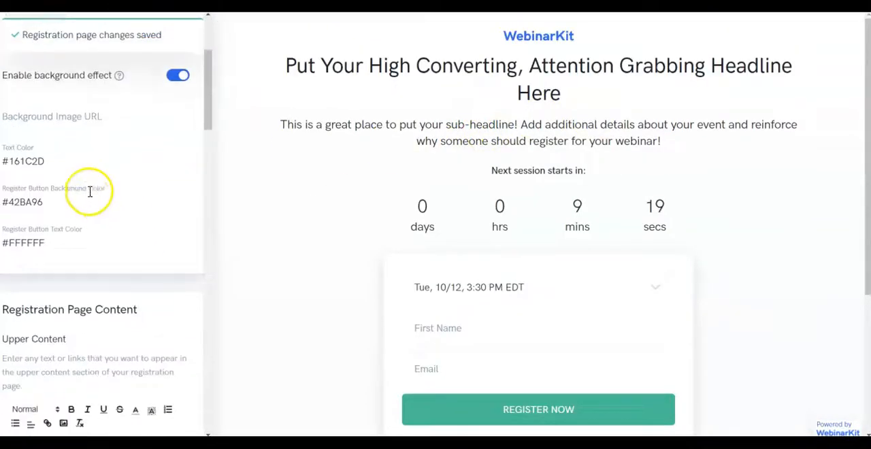
{"action": "scroll", "coordinate": [91, 192], "scroll_direction": "down", "scroll_amount": 3}
{"action": "scroll", "coordinate": [89, 191], "scroll_direction": "up", "scroll_amount": 12}
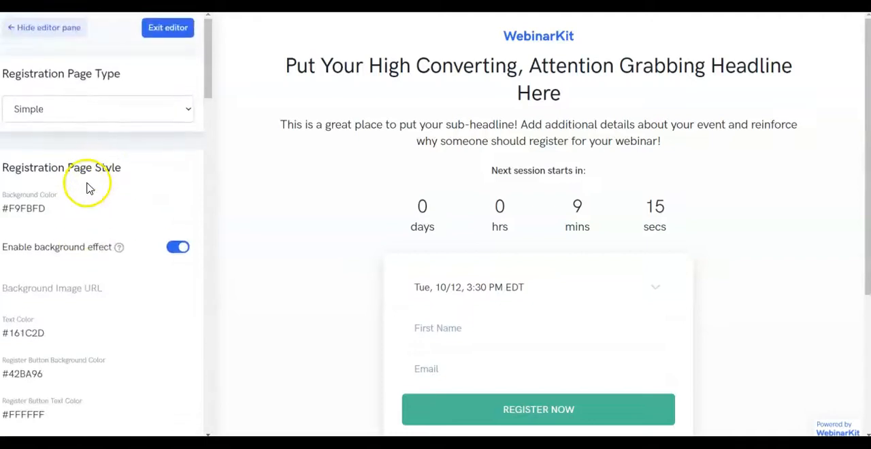
Step: Set the registration page's background color to blue, #3A82CA, and review the page
{"action": "left_click", "coordinate": [43, 209]}
{"action": "left_click", "coordinate": [106, 257]}
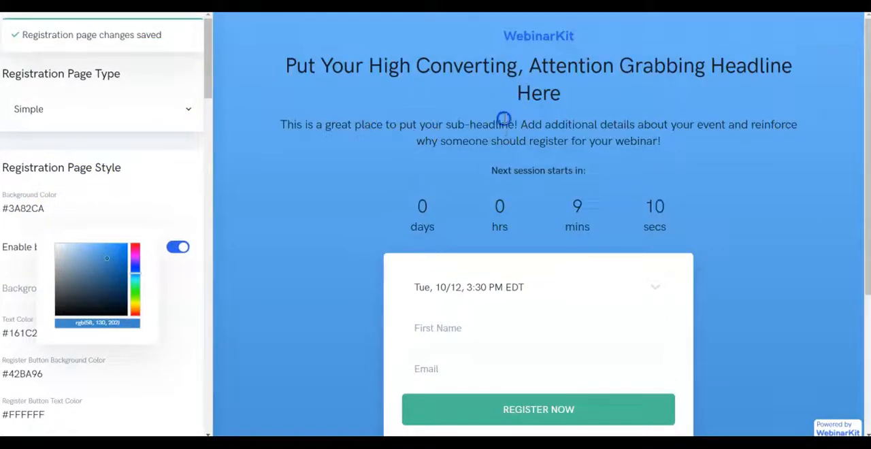
{"action": "scroll", "coordinate": [505, 132], "scroll_direction": "down", "scroll_amount": 3}
{"action": "scroll", "coordinate": [508, 136], "scroll_direction": "up", "scroll_amount": 3}
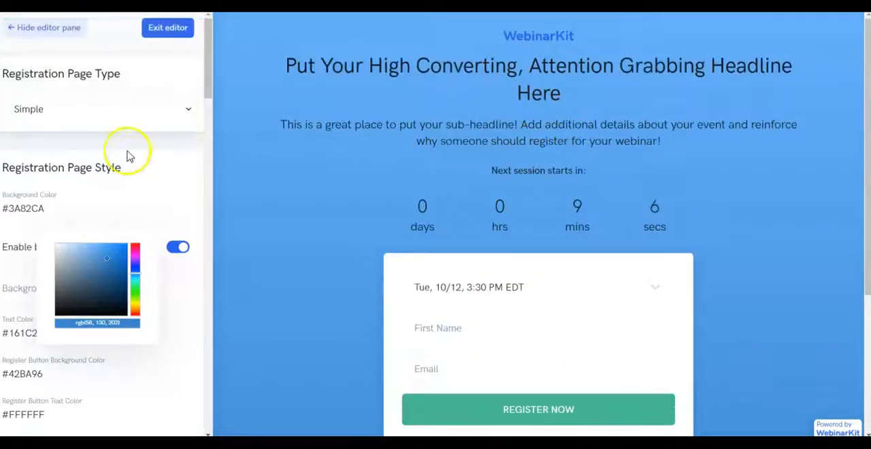
Step: Switch the registration page type back to Modern Lite and review the whole page preview
{"action": "left_click", "coordinate": [121, 109]}
{"action": "left_click", "coordinate": [116, 129]}
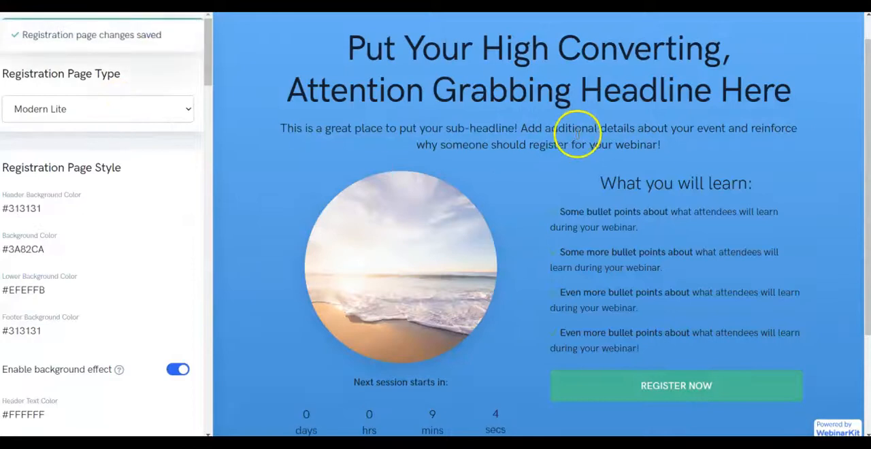
{"action": "scroll", "coordinate": [544, 171], "scroll_direction": "down", "scroll_amount": 3}
{"action": "scroll", "coordinate": [555, 165], "scroll_direction": "up", "scroll_amount": 4}
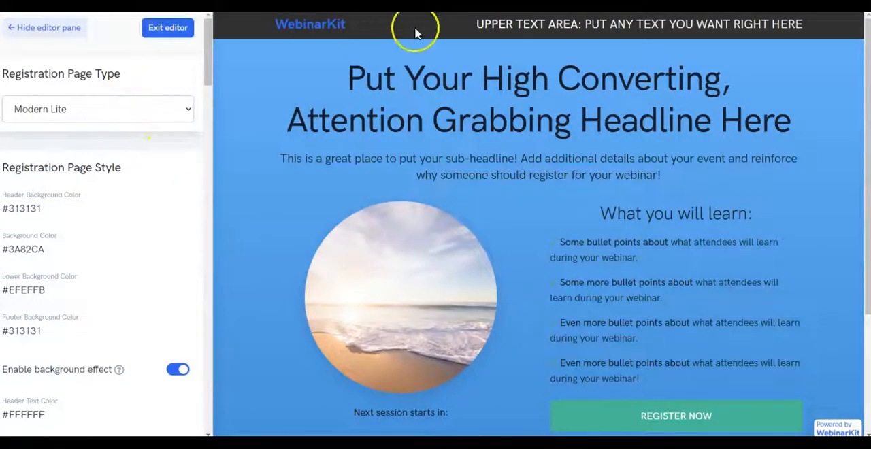
Step: Examine the registration page's upper text, labels, image URLs and show/hide toggles, including the brand logo explanation, and exit the editor
{"action": "left_click_drag", "start_coordinate": [475, 26], "coordinate": [547, 24]}
{"action": "left_click", "coordinate": [547, 24]}
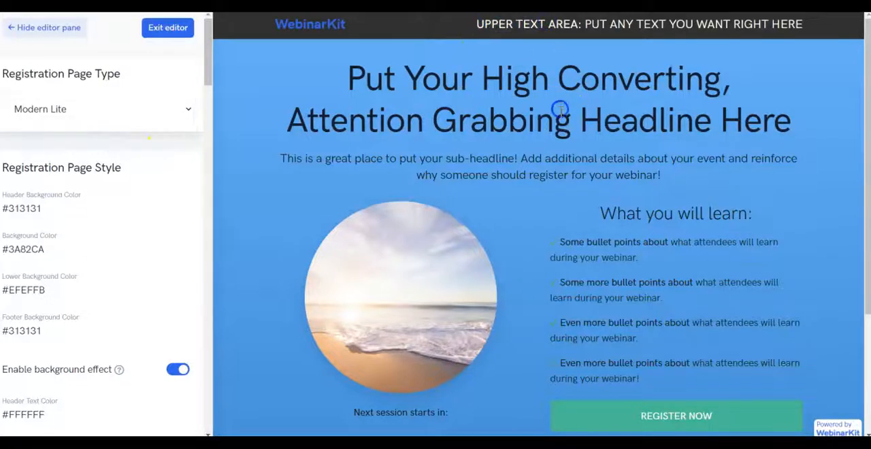
{"action": "scroll", "coordinate": [560, 109], "scroll_direction": "down", "scroll_amount": 3}
{"action": "scroll", "coordinate": [77, 197], "scroll_direction": "down", "scroll_amount": 5}
{"action": "scroll", "coordinate": [80, 207], "scroll_direction": "down", "scroll_amount": 15}
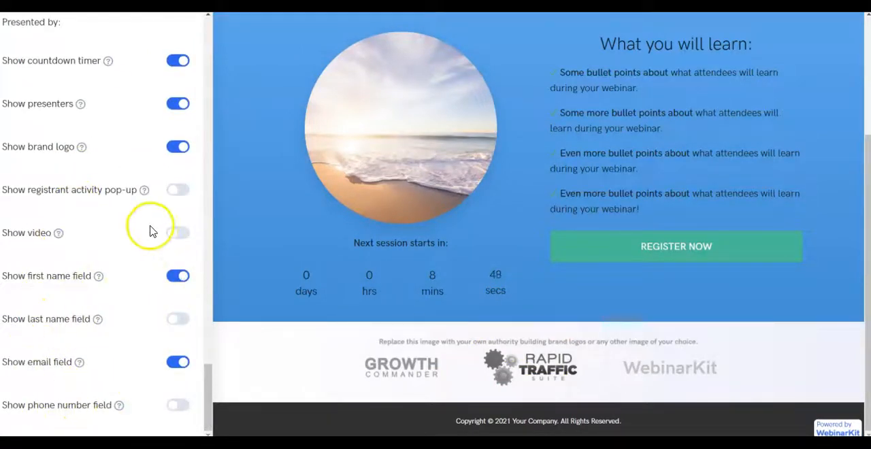
{"action": "scroll", "coordinate": [150, 232], "scroll_direction": "up", "scroll_amount": 5}
{"action": "mouse_move", "coordinate": [81, 325]}
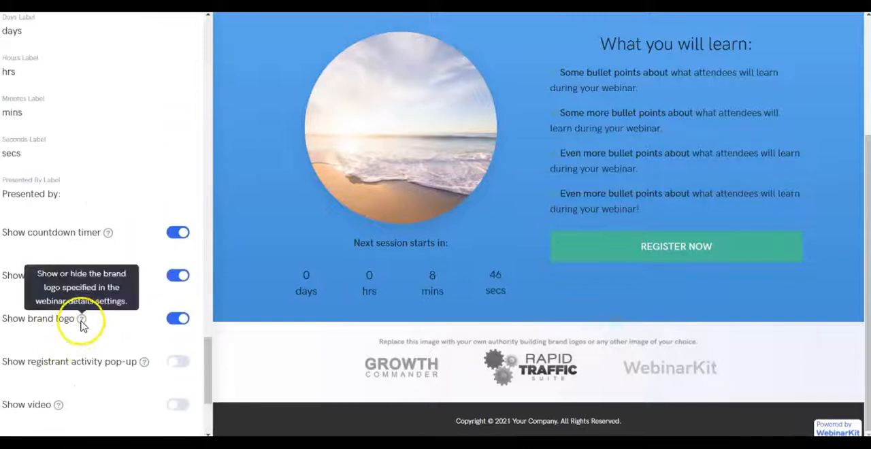
{"action": "scroll", "coordinate": [103, 225], "scroll_direction": "up", "scroll_amount": 3}
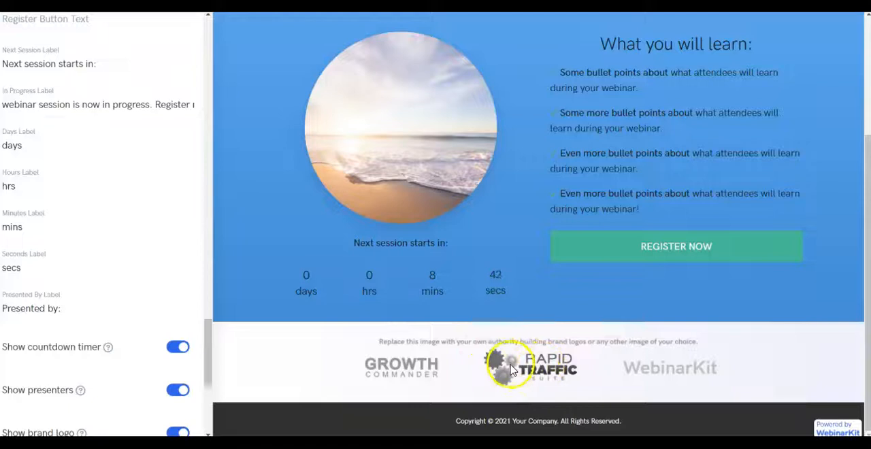
{"action": "scroll", "coordinate": [100, 219], "scroll_direction": "up", "scroll_amount": 20}
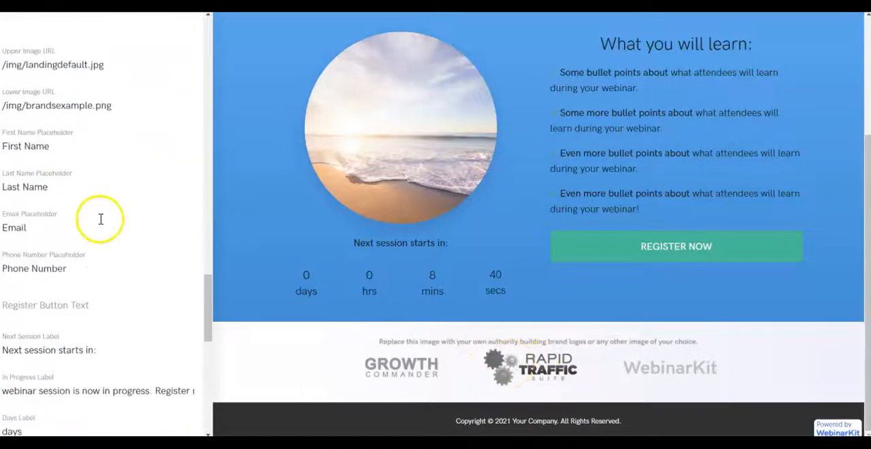
{"action": "scroll", "coordinate": [102, 224], "scroll_direction": "up", "scroll_amount": 15}
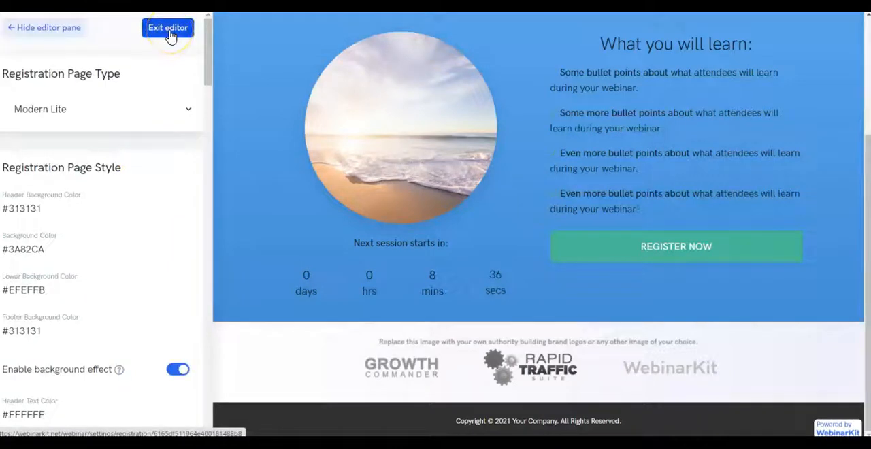
{"action": "left_click", "coordinate": [171, 36]}
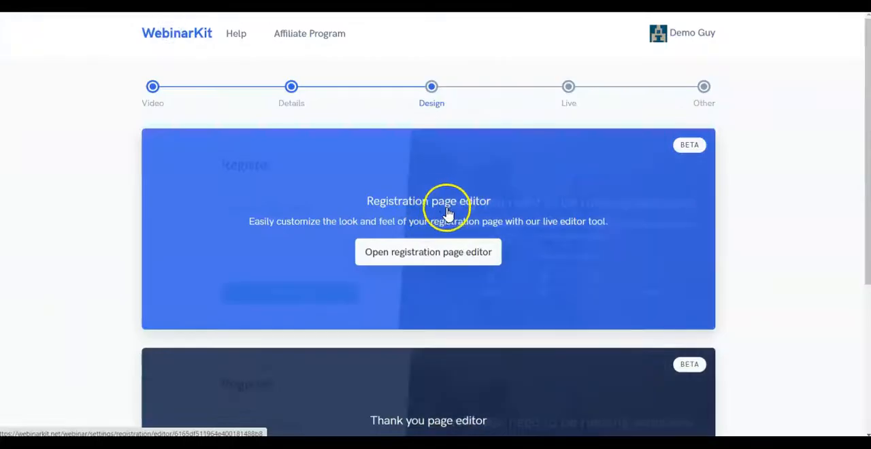
Step: Open the thank you page editor, look over the page's top content and check the available page types
{"action": "scroll", "coordinate": [447, 216], "scroll_direction": "down", "scroll_amount": 3}
{"action": "left_click", "coordinate": [391, 305]}
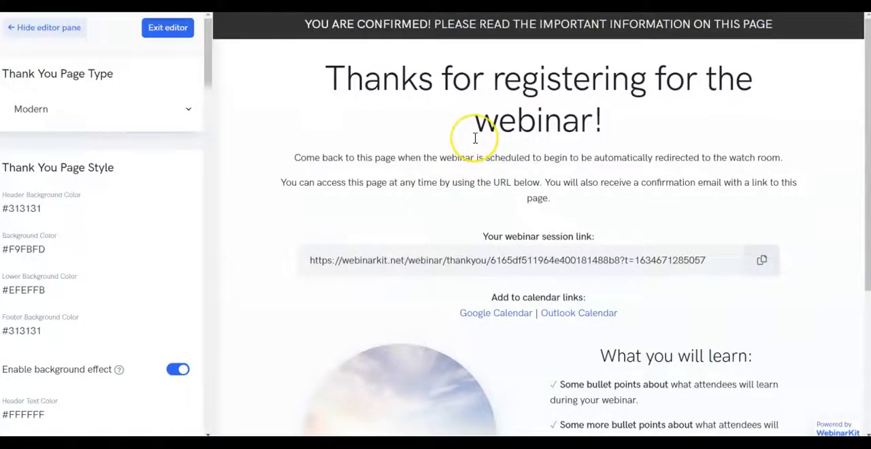
{"action": "scroll", "coordinate": [470, 164], "scroll_direction": "down", "scroll_amount": 2}
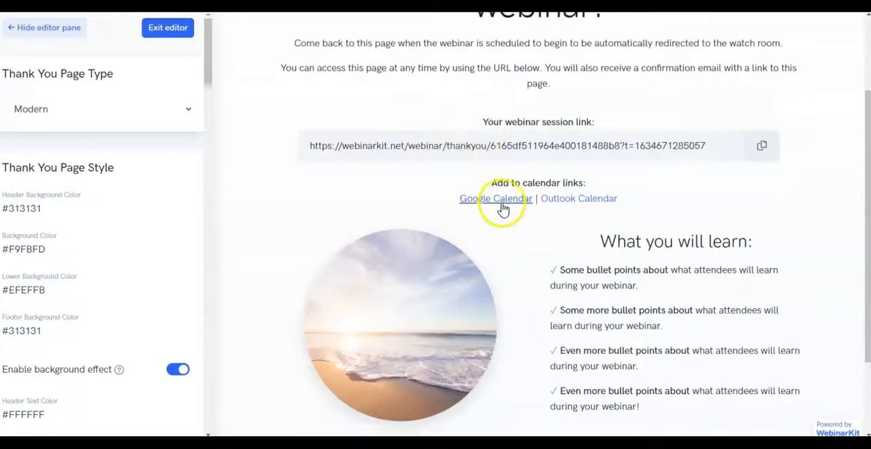
{"action": "scroll", "coordinate": [555, 116], "scroll_direction": "up", "scroll_amount": 2}
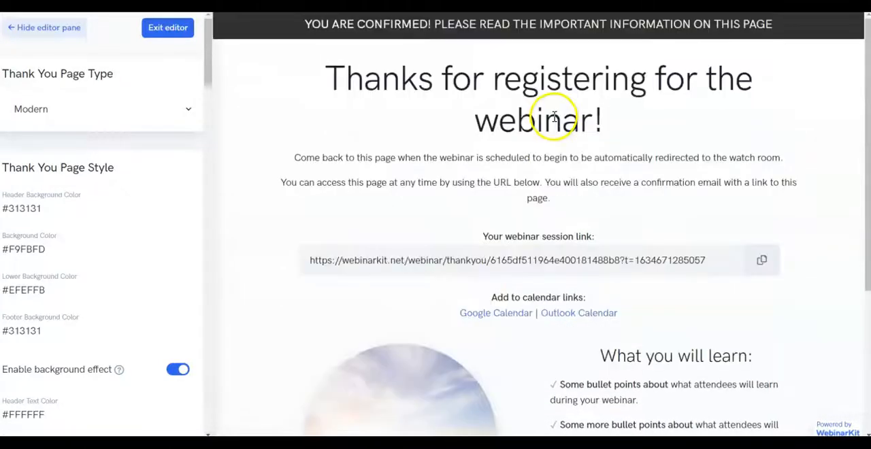
{"action": "left_click", "coordinate": [82, 111]}
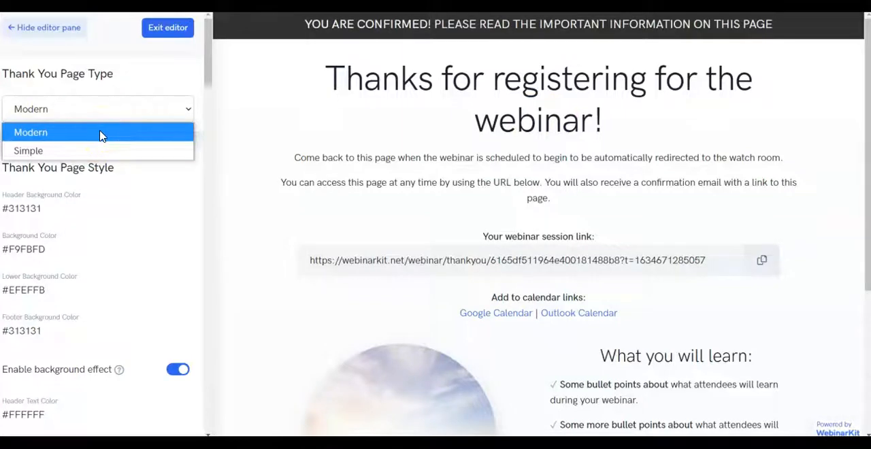
{"action": "left_click", "coordinate": [98, 151]}
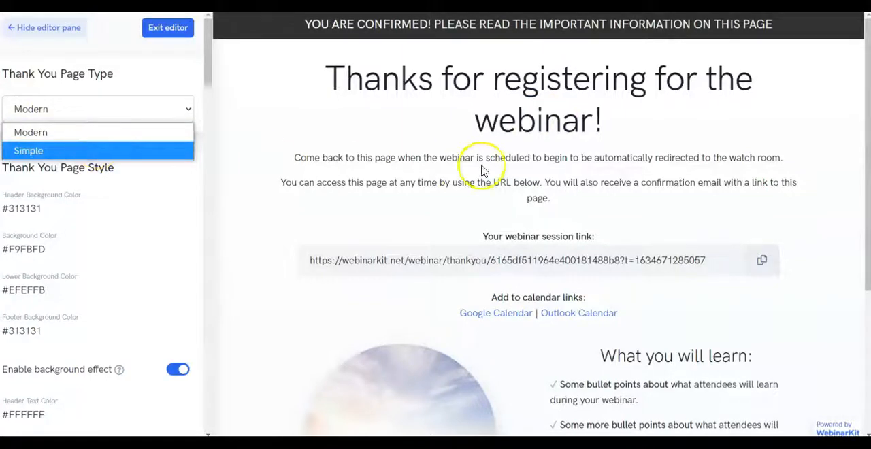
Step: Review the thank you page's session link, calendar links, learning points and countdown timer
{"action": "scroll", "coordinate": [484, 164], "scroll_direction": "down", "scroll_amount": 2}
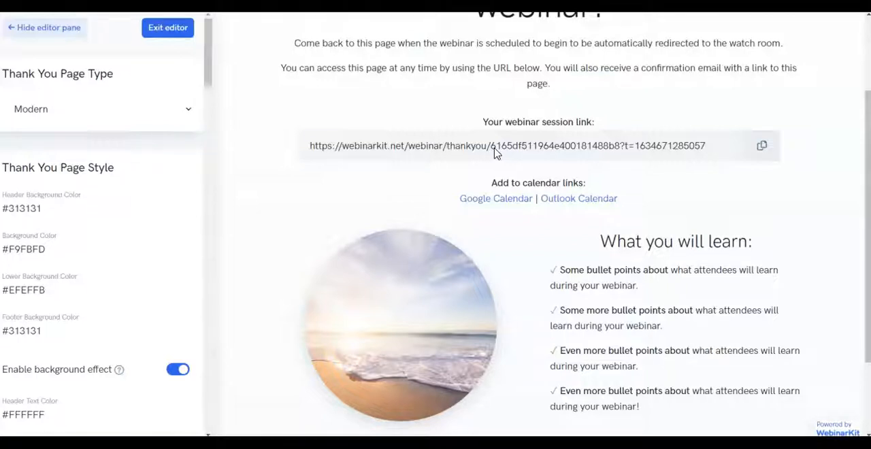
{"action": "left_click_drag", "start_coordinate": [483, 166], "coordinate": [649, 200]}
{"action": "left_click", "coordinate": [649, 200]}
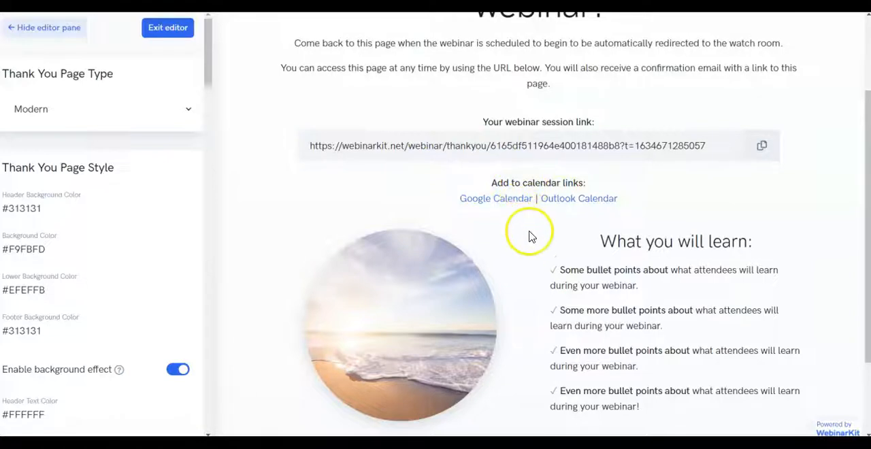
{"action": "scroll", "coordinate": [533, 235], "scroll_direction": "down", "scroll_amount": 3}
{"action": "scroll", "coordinate": [533, 236], "scroll_direction": "up", "scroll_amount": 5}
{"action": "scroll", "coordinate": [488, 213], "scroll_direction": "down", "scroll_amount": 3}
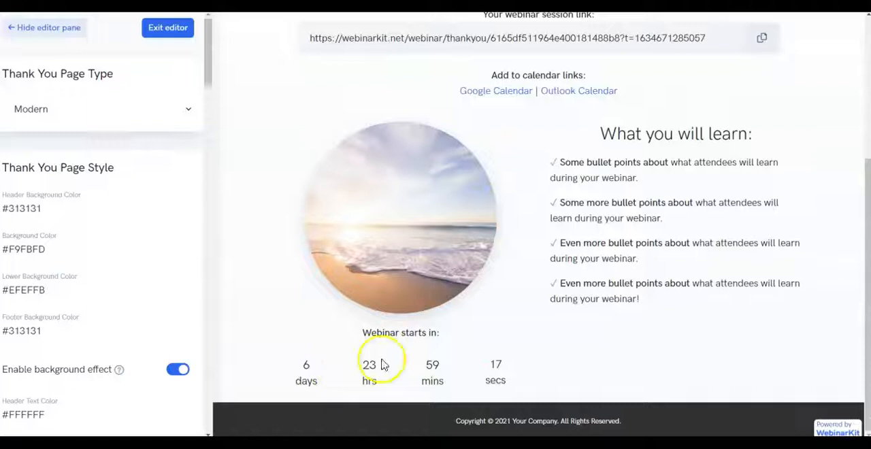
{"action": "scroll", "coordinate": [516, 307], "scroll_direction": "up", "scroll_amount": 4}
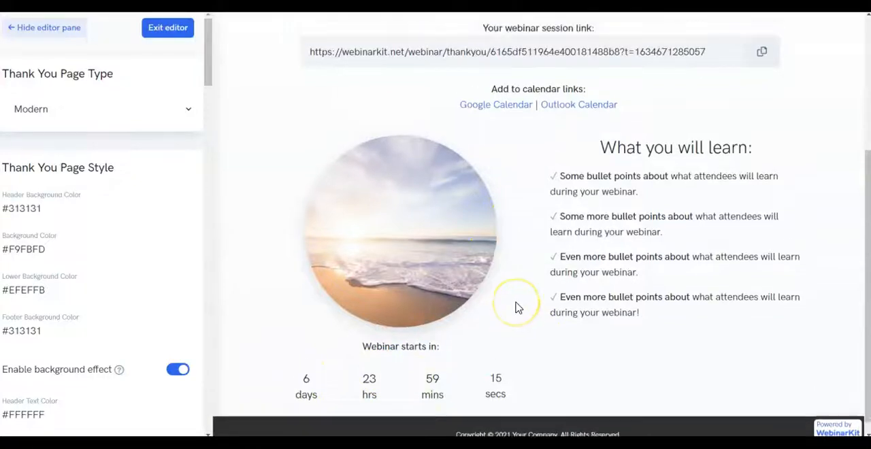
Step: Exit the thank you page editor and continue to the webinar's Live settings
{"action": "left_click", "coordinate": [170, 34]}
{"action": "scroll", "coordinate": [390, 320], "scroll_direction": "down", "scroll_amount": 5}
{"action": "scroll", "coordinate": [391, 299], "scroll_direction": "up", "scroll_amount": 5}
{"action": "scroll", "coordinate": [395, 272], "scroll_direction": "down", "scroll_amount": 5}
{"action": "left_click", "coordinate": [694, 346]}
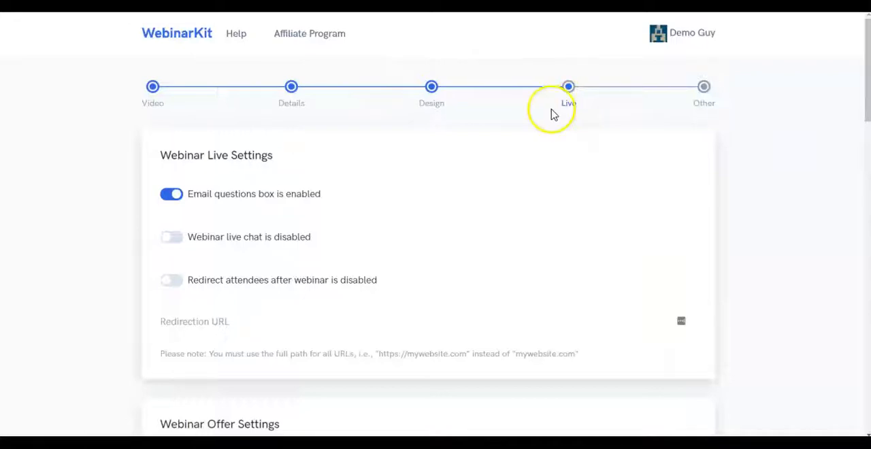
Step: Disable the email questions box and enable the webinar live chat with public chat disabled
{"action": "scroll", "coordinate": [560, 107], "scroll_direction": "down", "scroll_amount": 1}
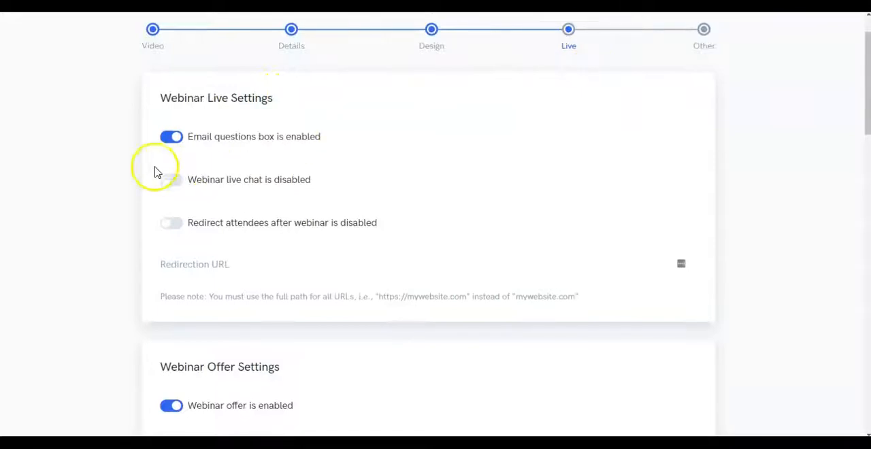
{"action": "left_click", "coordinate": [171, 139]}
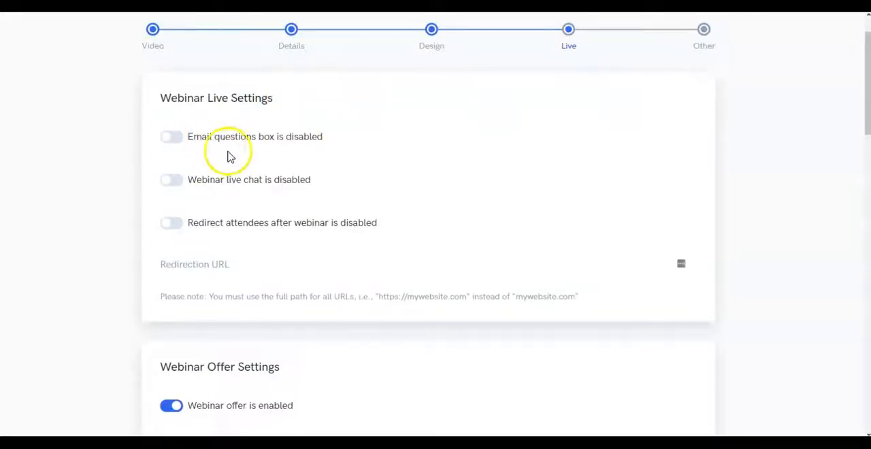
{"action": "left_click", "coordinate": [178, 180]}
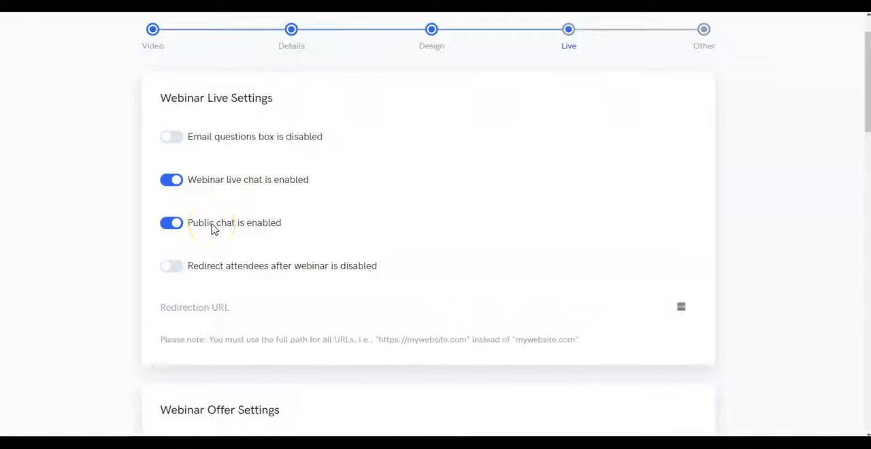
{"action": "left_click", "coordinate": [173, 230]}
{"action": "left_click", "coordinate": [174, 231]}
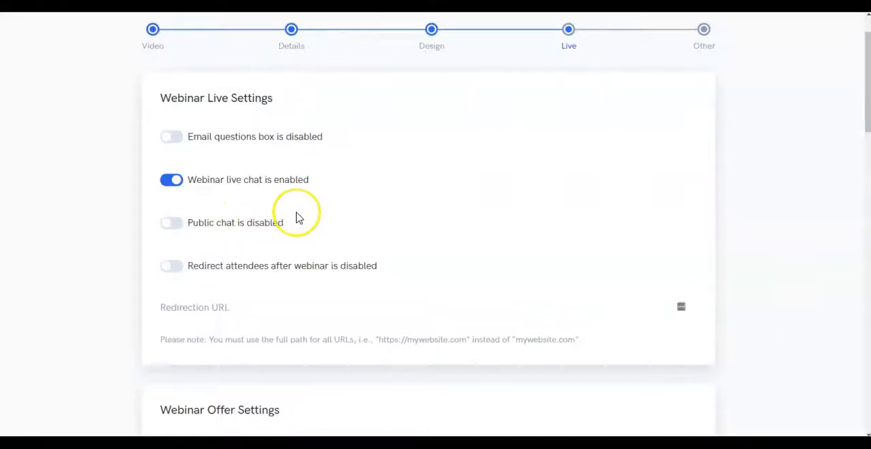
Step: Switch the redirection of attendees after the webinar on and back off
{"action": "scroll", "coordinate": [298, 218], "scroll_direction": "down", "scroll_amount": 1}
{"action": "left_click", "coordinate": [173, 210]}
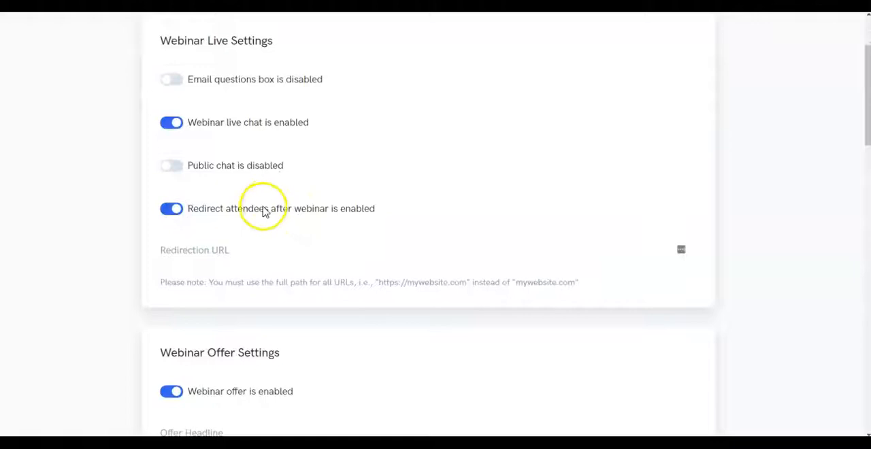
{"action": "left_click", "coordinate": [180, 214]}
Step: Examine the webinar offer settings, from headline, price and call-to-action fields to start and end minutes and the countdown timer option
{"action": "scroll", "coordinate": [272, 204], "scroll_direction": "down", "scroll_amount": 5}
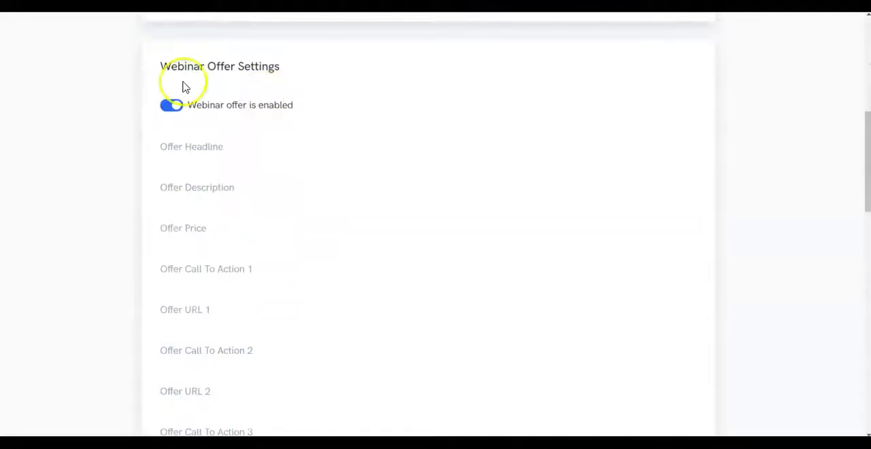
{"action": "left_click_drag", "start_coordinate": [162, 66], "coordinate": [345, 64]}
{"action": "scroll", "coordinate": [390, 132], "scroll_direction": "down", "scroll_amount": 5}
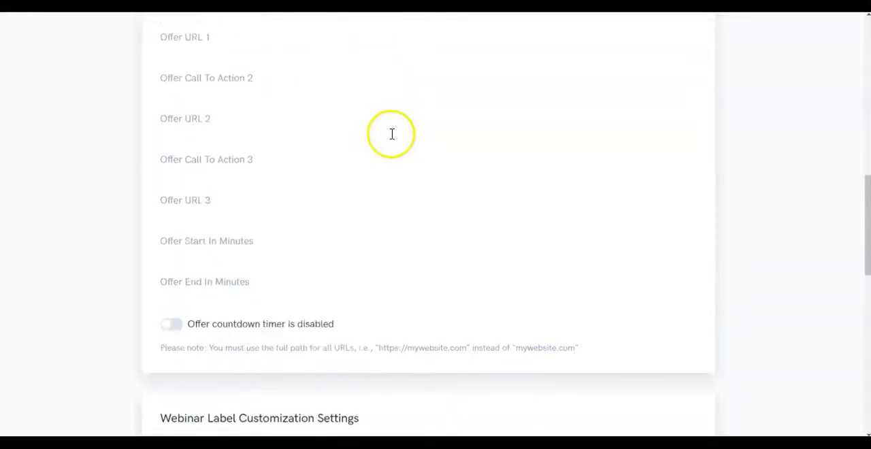
{"action": "scroll", "coordinate": [284, 295], "scroll_direction": "up", "scroll_amount": 6}
{"action": "scroll", "coordinate": [286, 295], "scroll_direction": "down", "scroll_amount": 7}
{"action": "scroll", "coordinate": [286, 288], "scroll_direction": "up", "scroll_amount": 5}
{"action": "scroll", "coordinate": [286, 291], "scroll_direction": "up", "scroll_amount": 1}
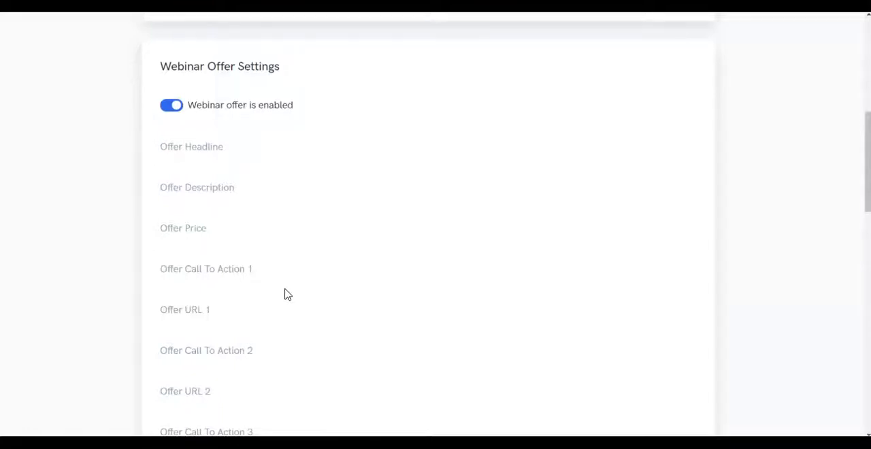
{"action": "left_click", "coordinate": [306, 234]}
{"action": "scroll", "coordinate": [306, 236], "scroll_direction": "down", "scroll_amount": 4}
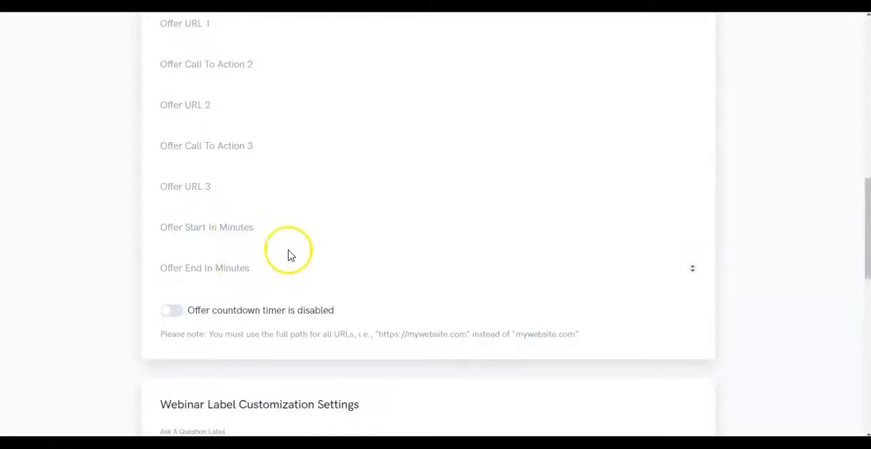
{"action": "scroll", "coordinate": [334, 220], "scroll_direction": "down", "scroll_amount": 5}
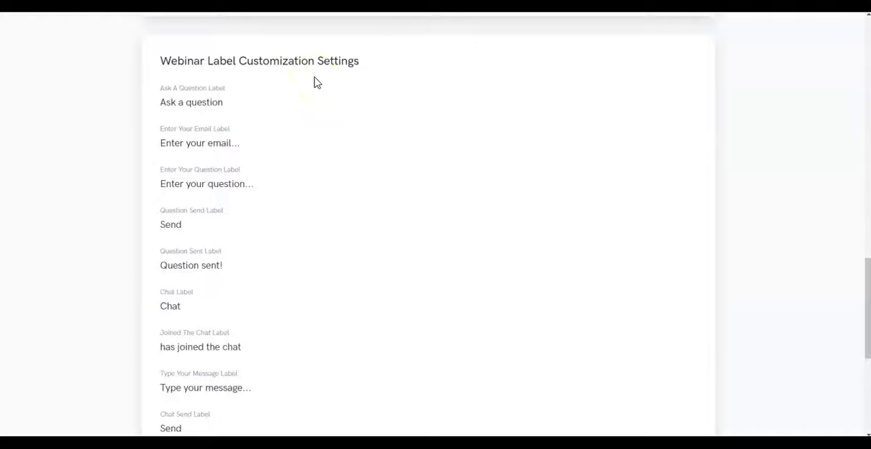
Step: Look through the webinar label customization settings and replace the Ask A Question label with "Hacer una pregunta"
{"action": "left_click", "coordinate": [307, 82]}
{"action": "scroll", "coordinate": [304, 97], "scroll_direction": "down", "scroll_amount": 1}
{"action": "scroll", "coordinate": [304, 97], "scroll_direction": "down", "scroll_amount": 3}
{"action": "scroll", "coordinate": [303, 96], "scroll_direction": "up", "scroll_amount": 3}
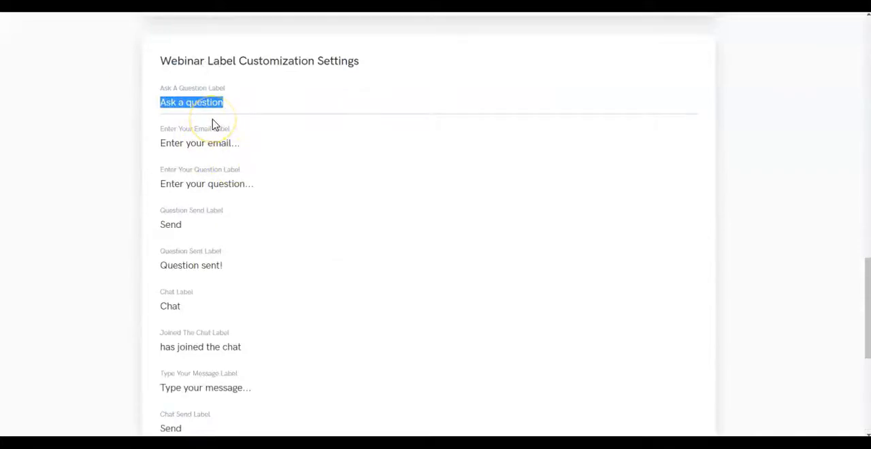
{"action": "type", "text": "Hacer una pregunta"}
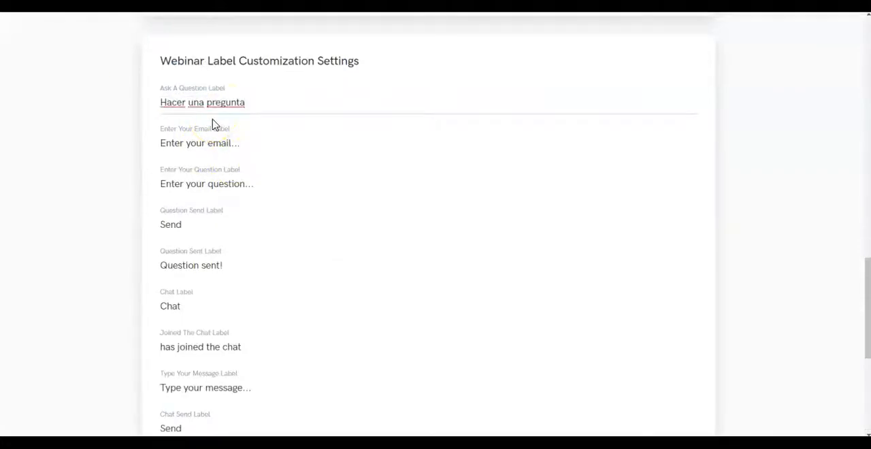
{"action": "left_click_drag", "start_coordinate": [259, 103], "coordinate": [71, 82]}
{"action": "left_click_drag", "start_coordinate": [171, 85], "coordinate": [256, 83]}
{"action": "triple_click", "coordinate": [213, 86]}
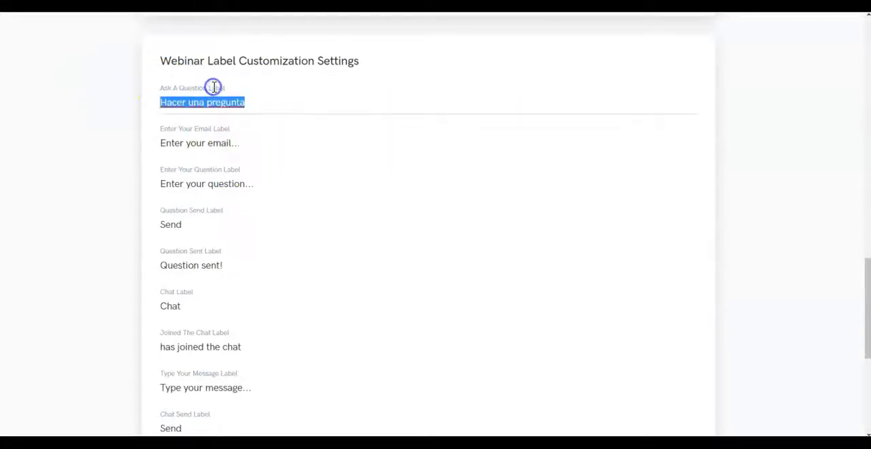
{"action": "left_click", "coordinate": [243, 88]}
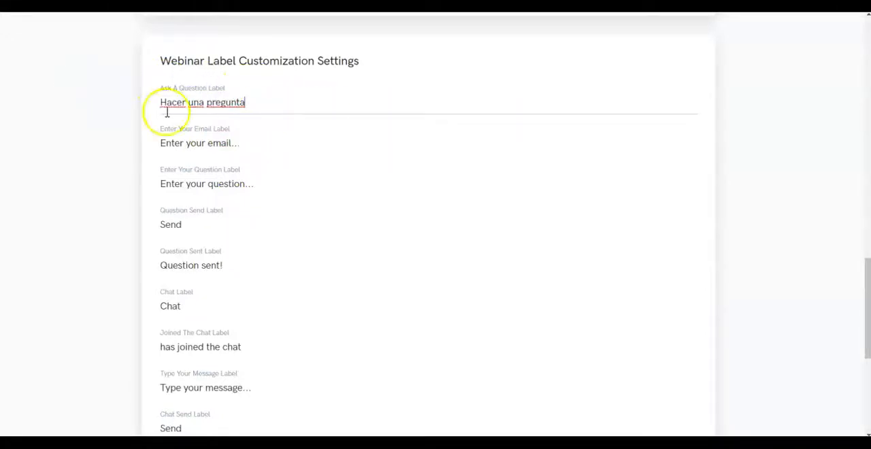
Step: Check the remaining webinar labels, save the Live settings and continue to the Other settings
{"action": "scroll", "coordinate": [266, 179], "scroll_direction": "down", "scroll_amount": 1}
{"action": "scroll", "coordinate": [266, 179], "scroll_direction": "up", "scroll_amount": 1}
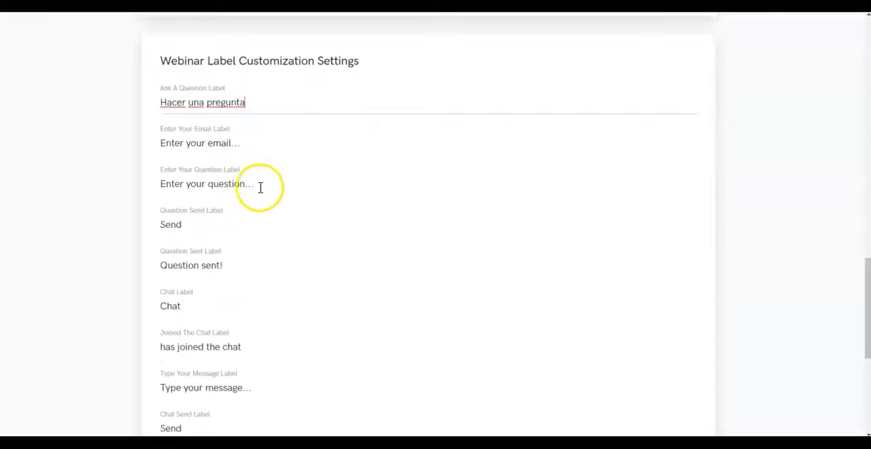
{"action": "scroll", "coordinate": [261, 188], "scroll_direction": "down", "scroll_amount": 3}
{"action": "scroll", "coordinate": [266, 189], "scroll_direction": "up", "scroll_amount": 3}
{"action": "scroll", "coordinate": [271, 189], "scroll_direction": "down", "scroll_amount": 5}
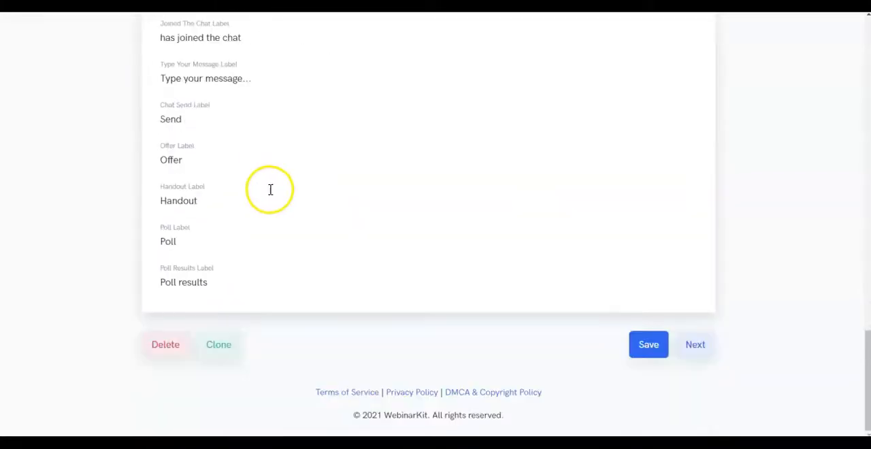
{"action": "left_click", "coordinate": [653, 357]}
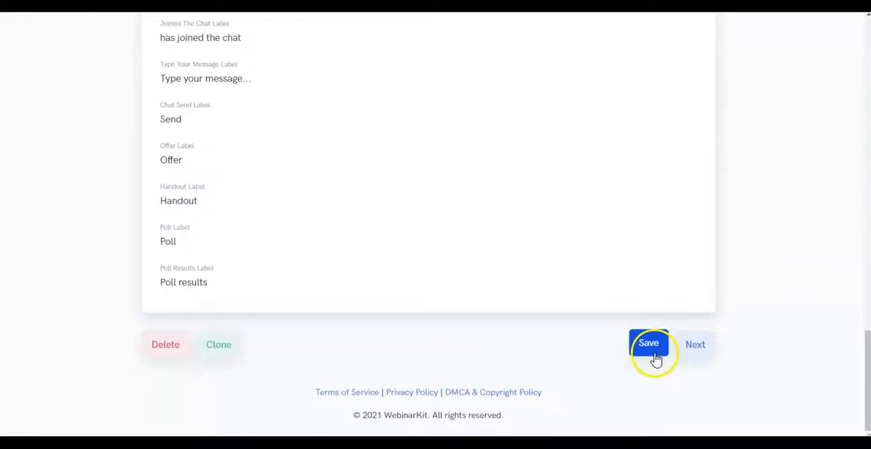
{"action": "left_click", "coordinate": [696, 346]}
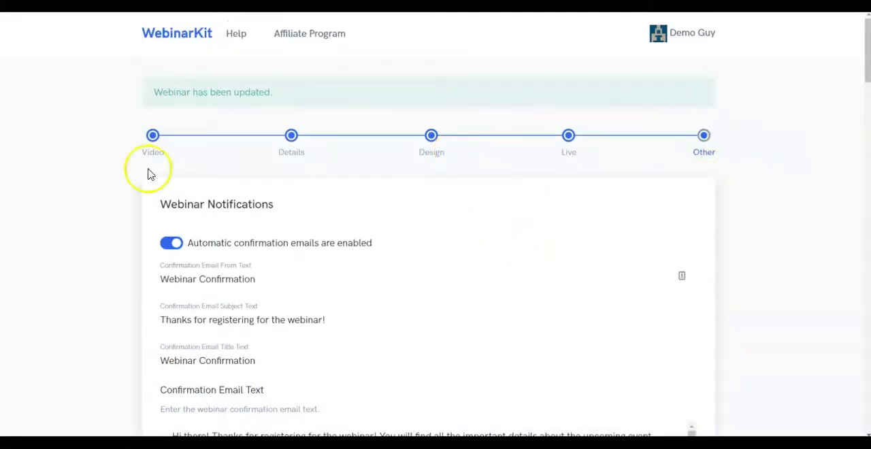
Step: Switch the automatic confirmation emails off and back on in the webinar notifications
{"action": "scroll", "coordinate": [125, 142], "scroll_direction": "down", "scroll_amount": 3}
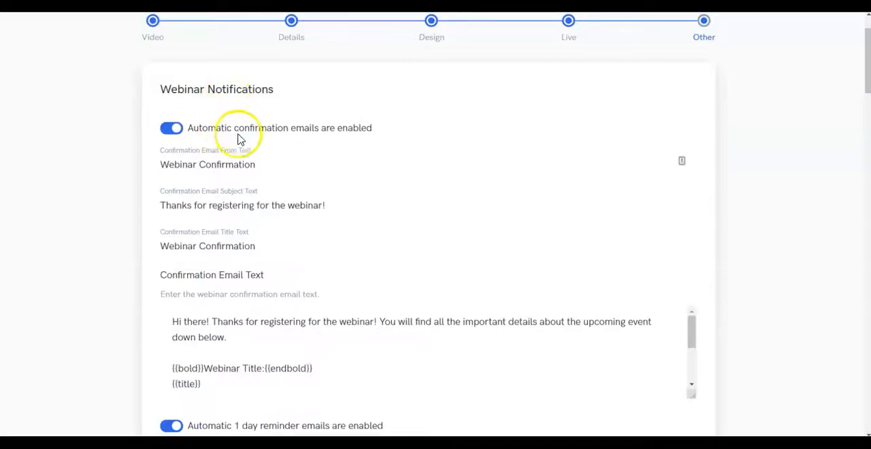
{"action": "left_click", "coordinate": [174, 137]}
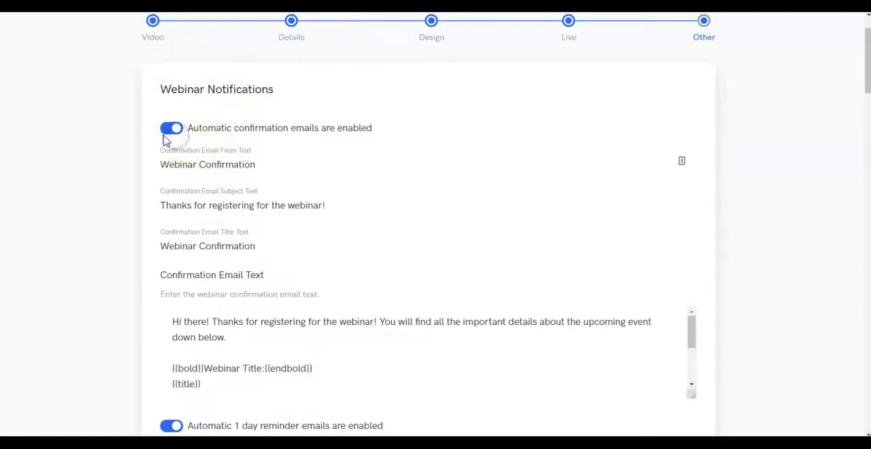
{"action": "left_click", "coordinate": [171, 130]}
{"action": "left_click", "coordinate": [172, 131]}
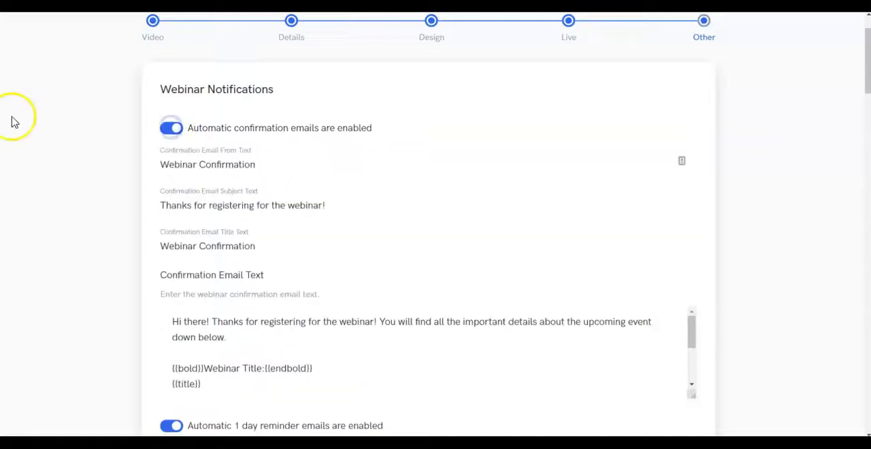
Step: Review the confirmation, 1 day reminder and 30 minute reminder email settings and their texts
{"action": "scroll", "coordinate": [11, 121], "scroll_direction": "down", "scroll_amount": 5}
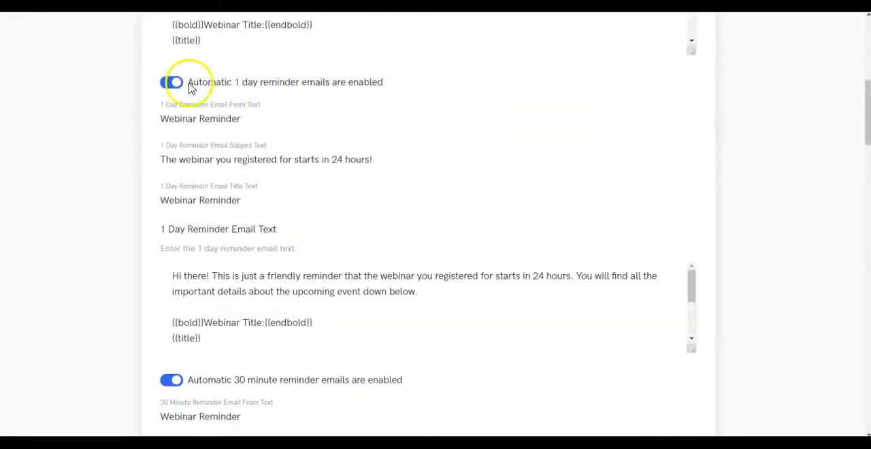
{"action": "scroll", "coordinate": [251, 86], "scroll_direction": "down", "scroll_amount": 3}
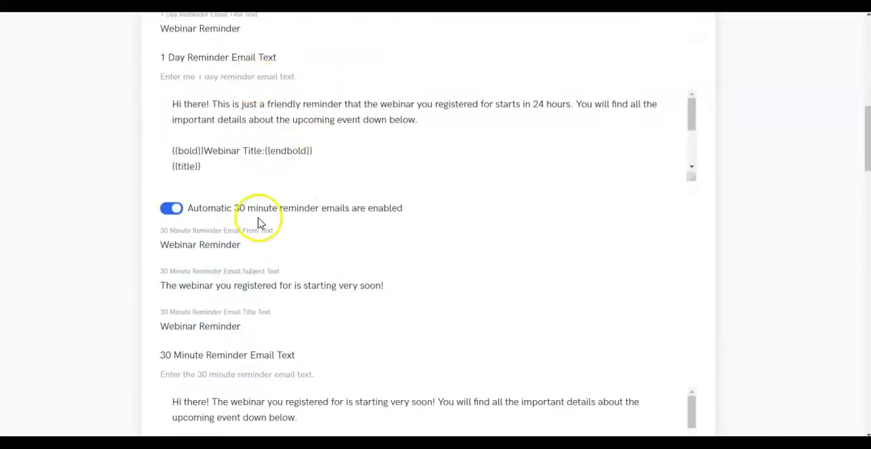
{"action": "scroll", "coordinate": [272, 206], "scroll_direction": "up", "scroll_amount": 6}
{"action": "scroll", "coordinate": [271, 206], "scroll_direction": "up", "scroll_amount": 2}
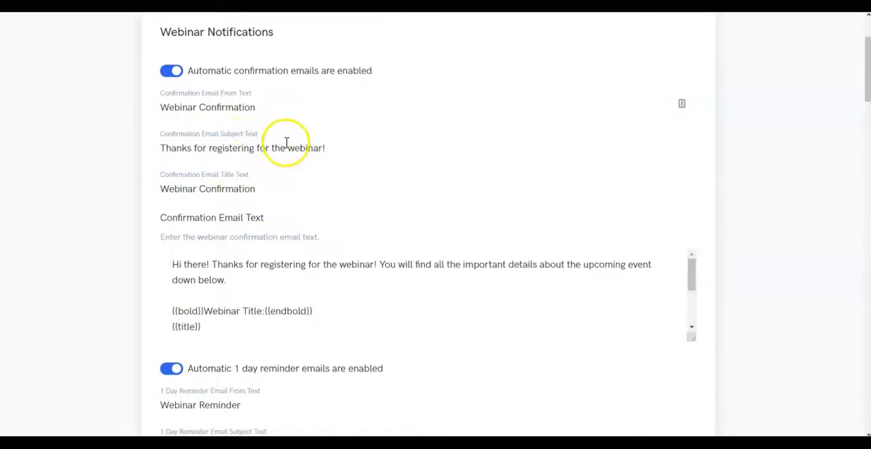
{"action": "scroll", "coordinate": [290, 138], "scroll_direction": "down", "scroll_amount": 4}
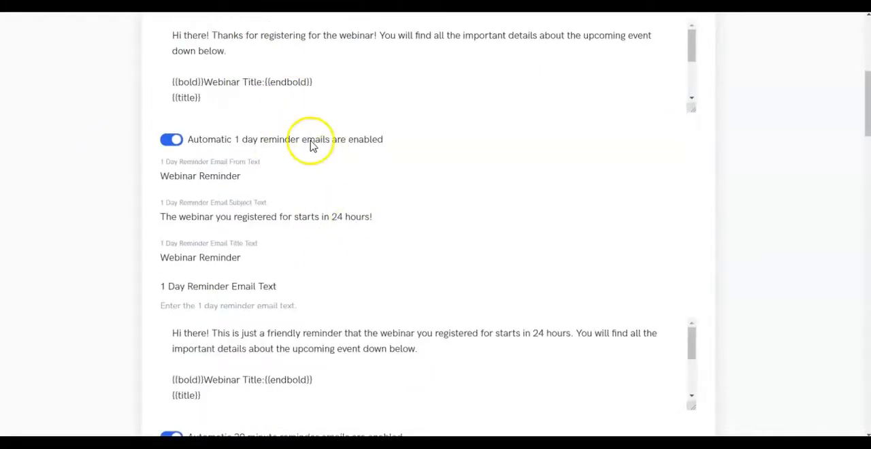
Step: Switch the automatic attended webinar emails on and back off
{"action": "scroll", "coordinate": [317, 153], "scroll_direction": "down", "scroll_amount": 4}
{"action": "scroll", "coordinate": [122, 146], "scroll_direction": "down", "scroll_amount": 3}
{"action": "scroll", "coordinate": [233, 134], "scroll_direction": "down", "scroll_amount": 2}
{"action": "scroll", "coordinate": [232, 134], "scroll_direction": "down", "scroll_amount": 2}
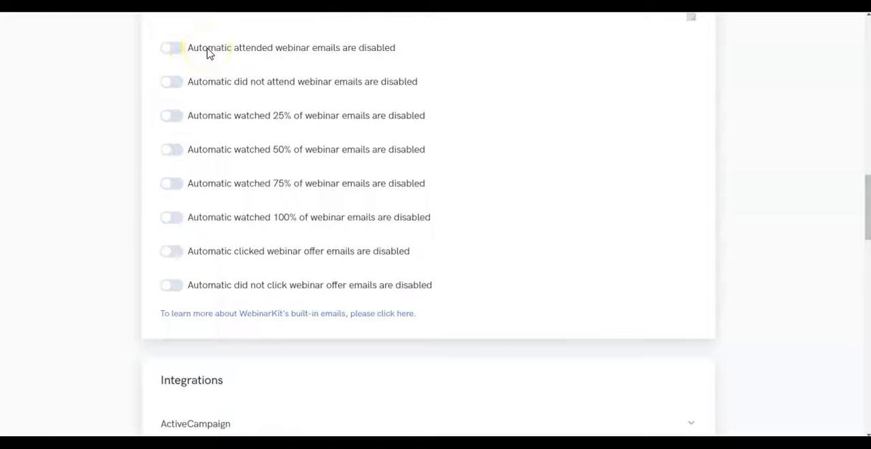
{"action": "left_click_drag", "start_coordinate": [194, 53], "coordinate": [411, 47]}
{"action": "left_click", "coordinate": [417, 62]}
{"action": "left_click", "coordinate": [174, 53]}
{"action": "left_click", "coordinate": [173, 53]}
Step: Look over the did not attend, watched percentage and offer email options and the list of available integrations
{"action": "left_click", "coordinate": [186, 82]}
{"action": "left_click_drag", "start_coordinate": [186, 82], "coordinate": [436, 76]}
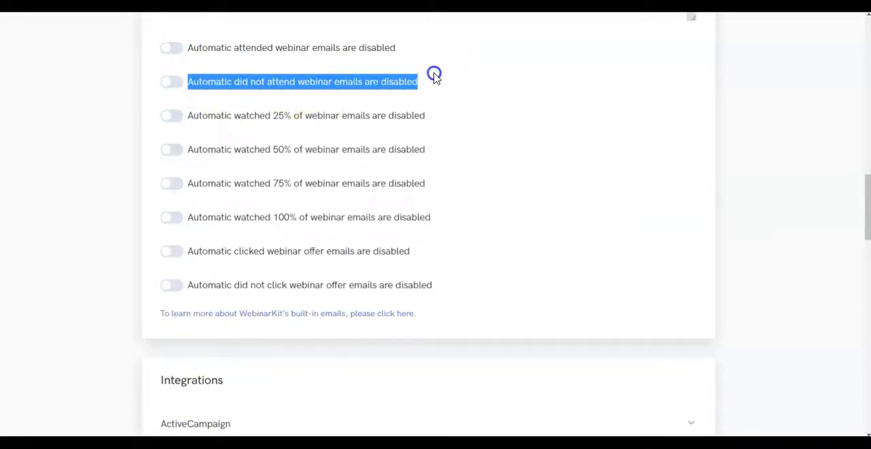
{"action": "left_click", "coordinate": [457, 80]}
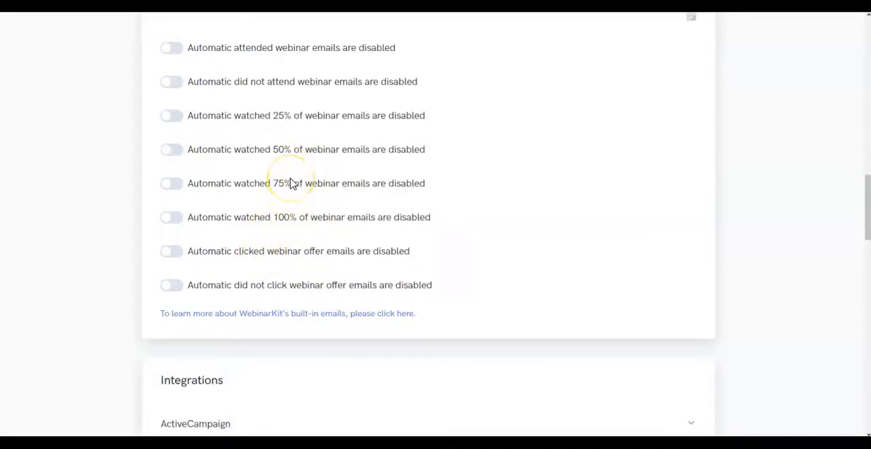
{"action": "scroll", "coordinate": [292, 183], "scroll_direction": "down", "scroll_amount": 5}
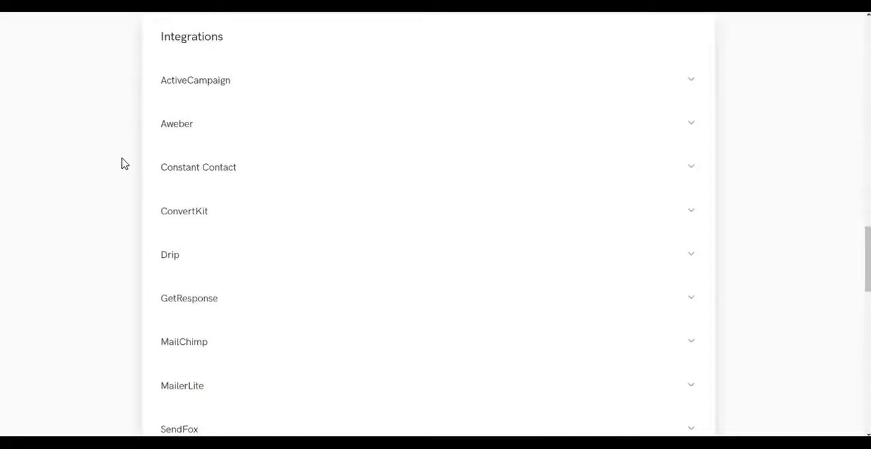
{"action": "scroll", "coordinate": [124, 163], "scroll_direction": "down", "scroll_amount": 3}
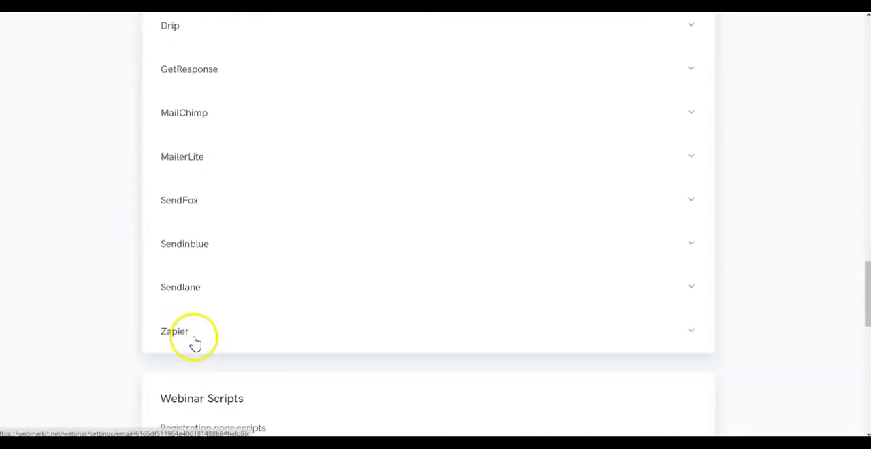
{"action": "left_click", "coordinate": [99, 186]}
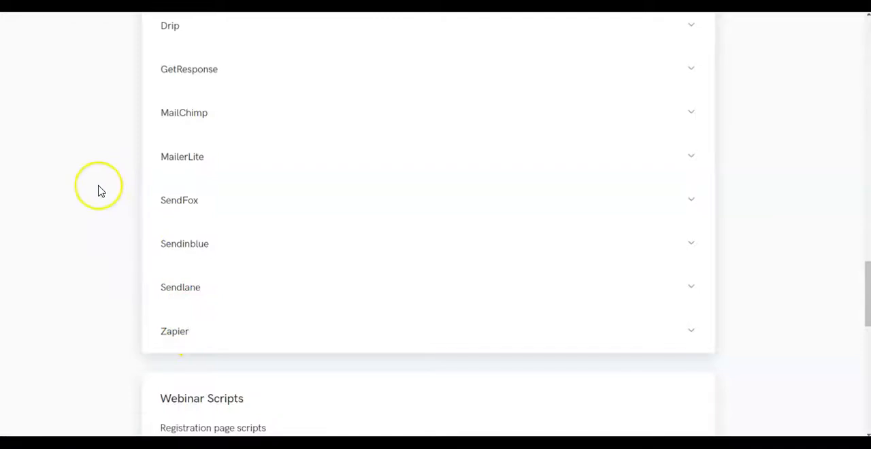
Step: Check the webinar script fields for the registration, thank you, watch and replay pages, and complete the webinar setup
{"action": "scroll", "coordinate": [99, 191], "scroll_direction": "down", "scroll_amount": 4}
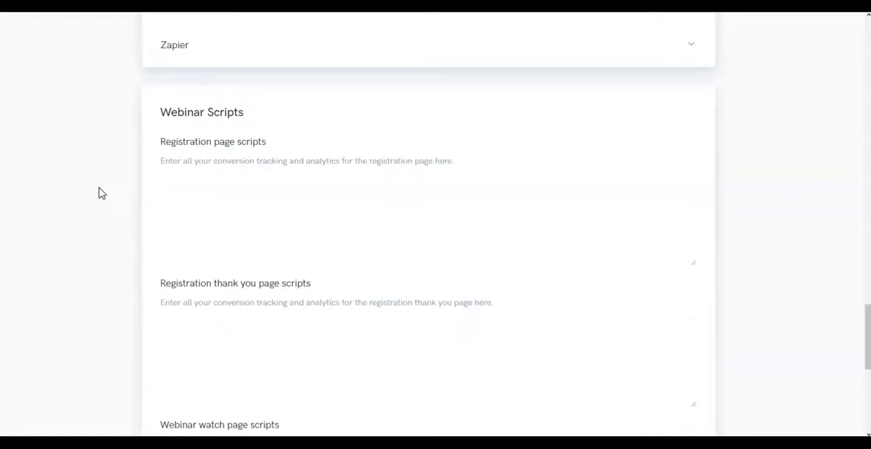
{"action": "scroll", "coordinate": [207, 203], "scroll_direction": "down", "scroll_amount": 4}
{"action": "scroll", "coordinate": [268, 199], "scroll_direction": "up", "scroll_amount": 1}
{"action": "scroll", "coordinate": [267, 199], "scroll_direction": "up", "scroll_amount": 3}
{"action": "scroll", "coordinate": [267, 199], "scroll_direction": "down", "scroll_amount": 5}
{"action": "scroll", "coordinate": [268, 199], "scroll_direction": "up", "scroll_amount": 1}
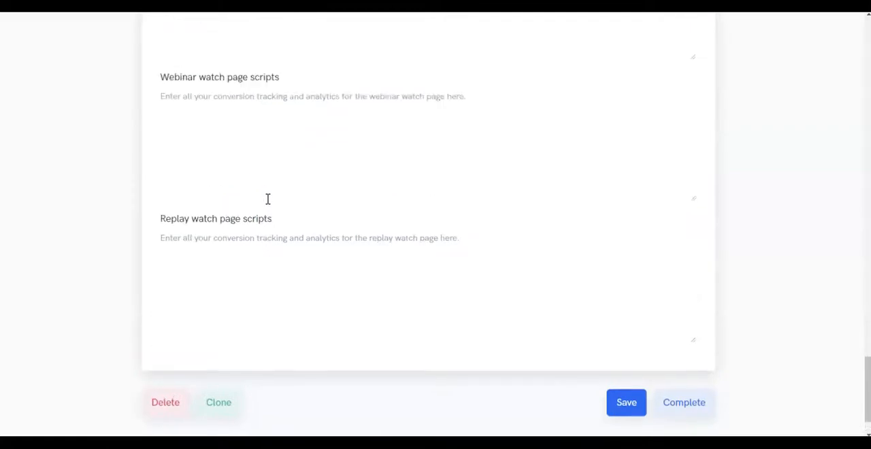
{"action": "scroll", "coordinate": [267, 199], "scroll_direction": "up", "scroll_amount": 5}
{"action": "scroll", "coordinate": [307, 191], "scroll_direction": "down", "scroll_amount": 4}
{"action": "scroll", "coordinate": [470, 227], "scroll_direction": "down", "scroll_amount": 2}
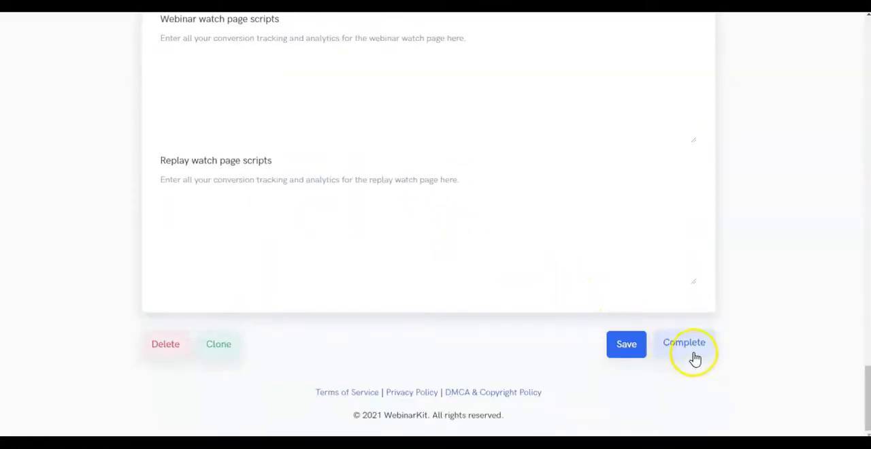
{"action": "left_click", "coordinate": [694, 346]}
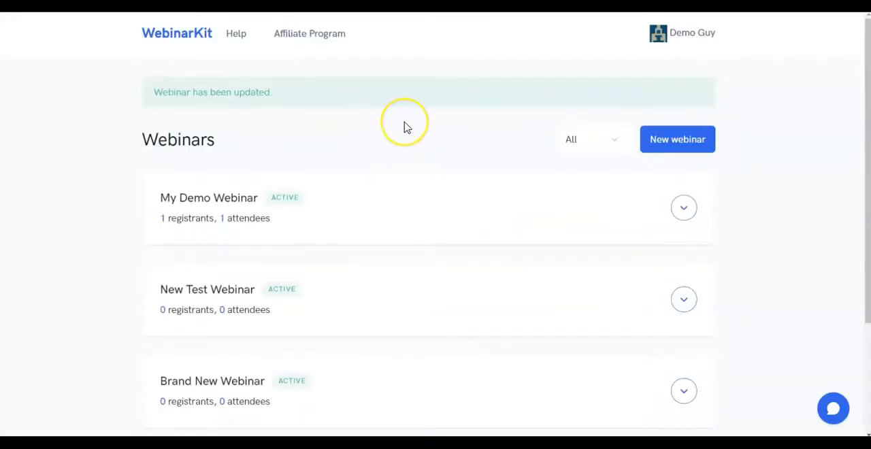
{"action": "left_click", "coordinate": [436, 130]}
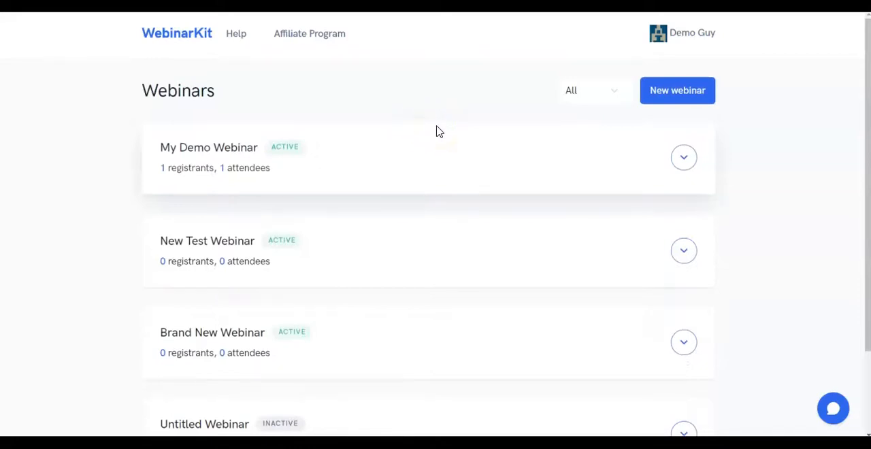
{"action": "left_click", "coordinate": [440, 131]}
{"action": "left_click", "coordinate": [439, 121]}
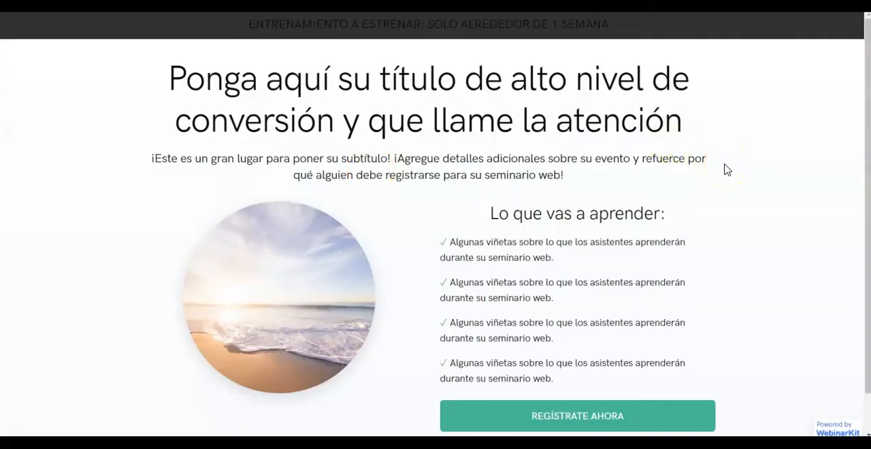
Step: Look through the Spanish registration page from its headline to its footer
{"action": "scroll", "coordinate": [632, 154], "scroll_direction": "down", "scroll_amount": 1}
{"action": "scroll", "coordinate": [599, 155], "scroll_direction": "up", "scroll_amount": 2}
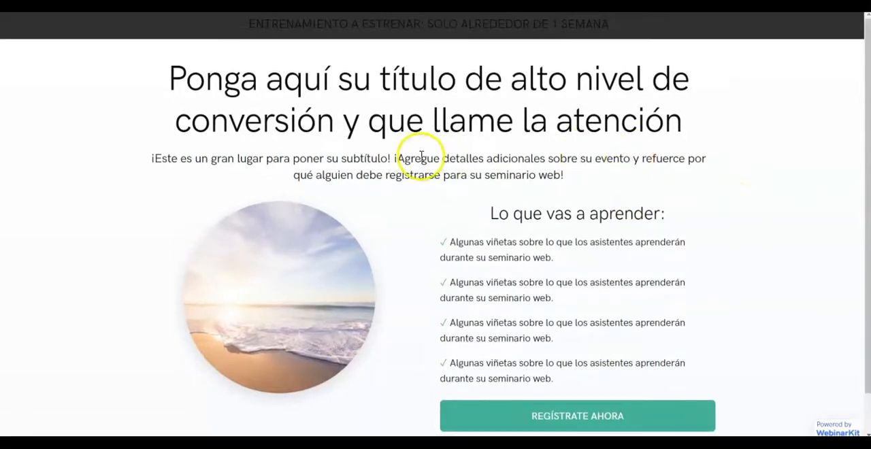
{"action": "scroll", "coordinate": [749, 194], "scroll_direction": "down", "scroll_amount": 2}
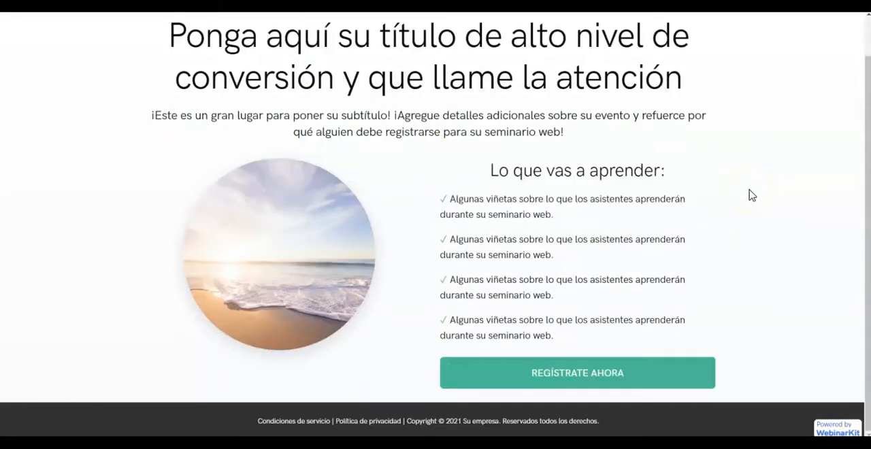
{"action": "scroll", "coordinate": [745, 191], "scroll_direction": "up", "scroll_amount": 1}
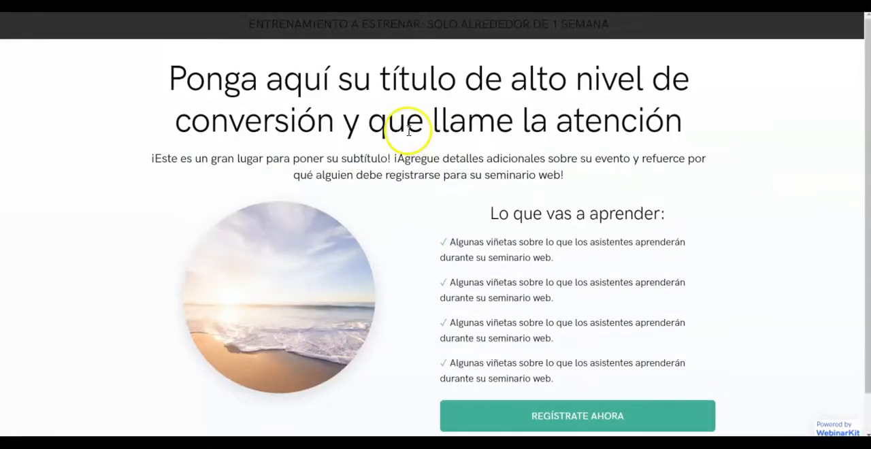